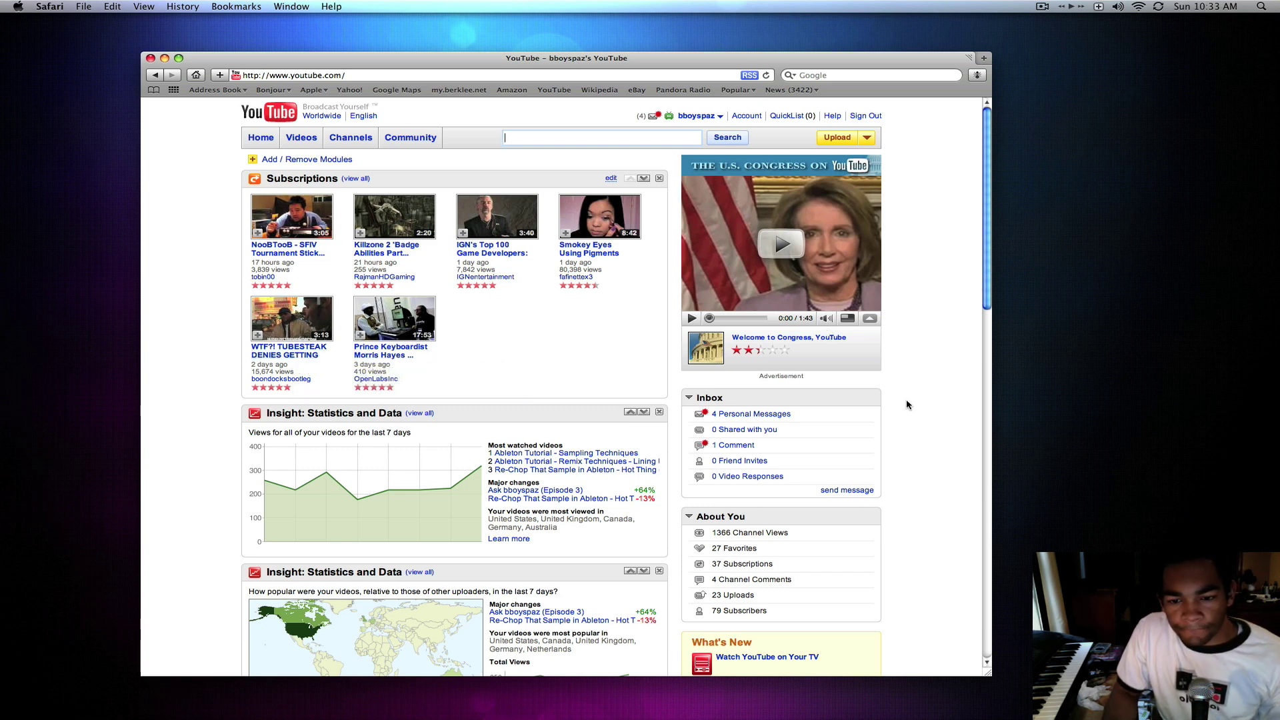
Open the 4 personal messages, expand 'Novice....almost...lol' to read it, then hide the browser.
click(775, 414)
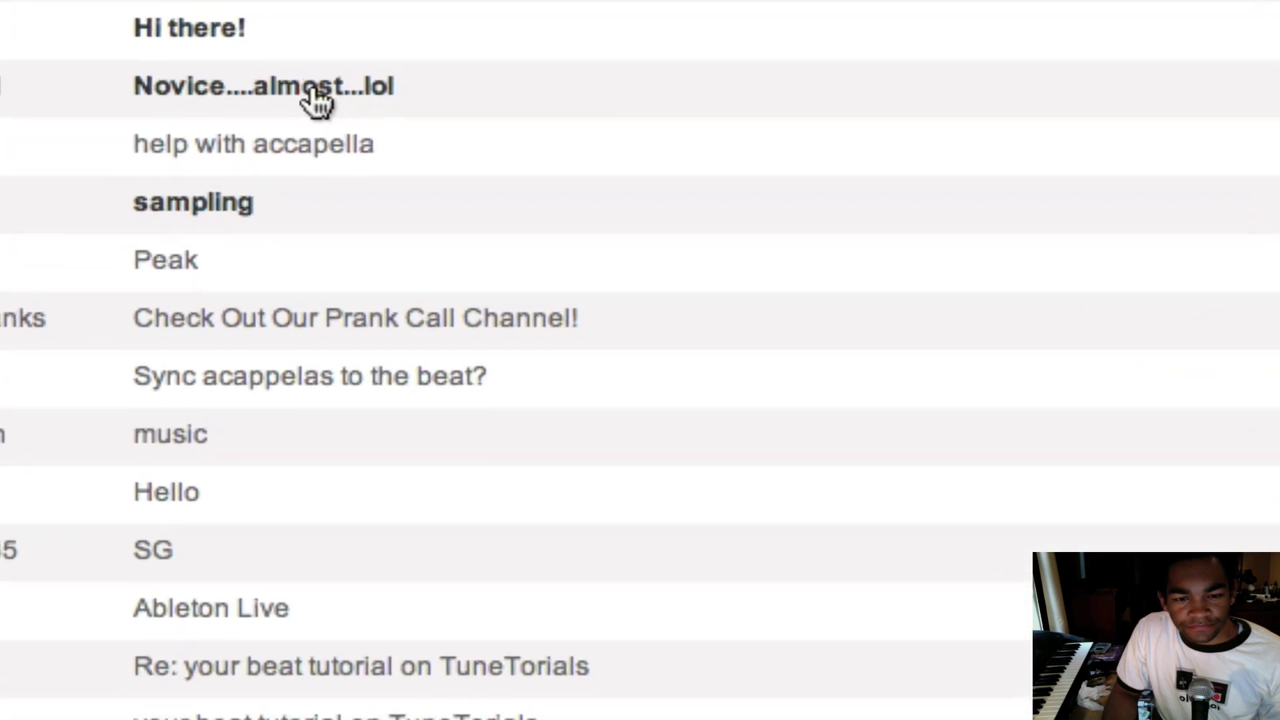
click(318, 96)
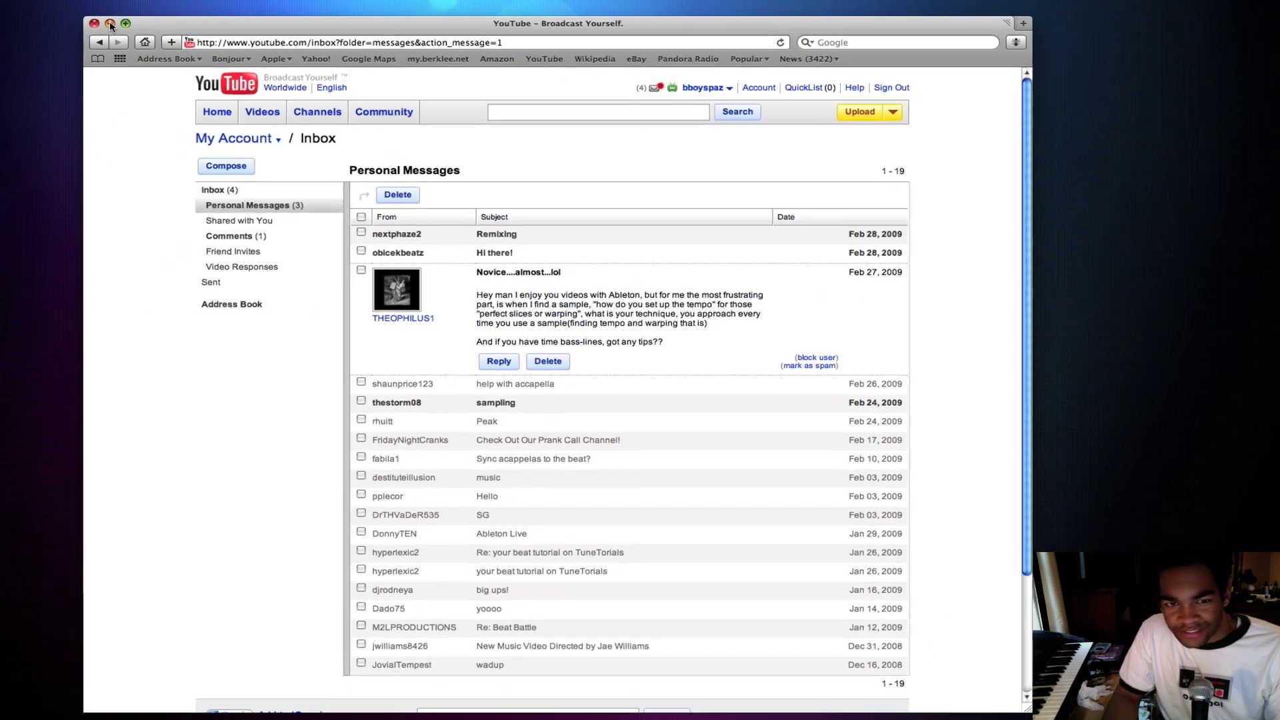
key(F11)
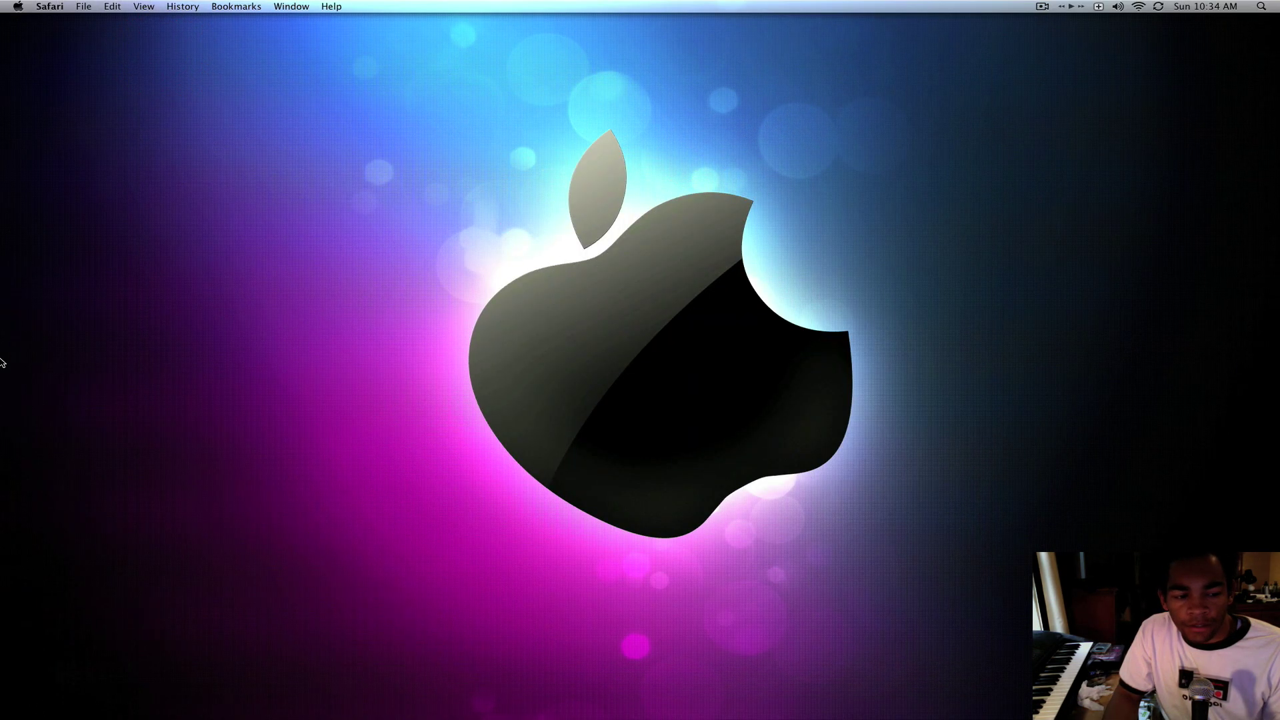
Restore the minimized Untitled Live set from the Dock and nudge its window into place.
mouse_move(2, 362)
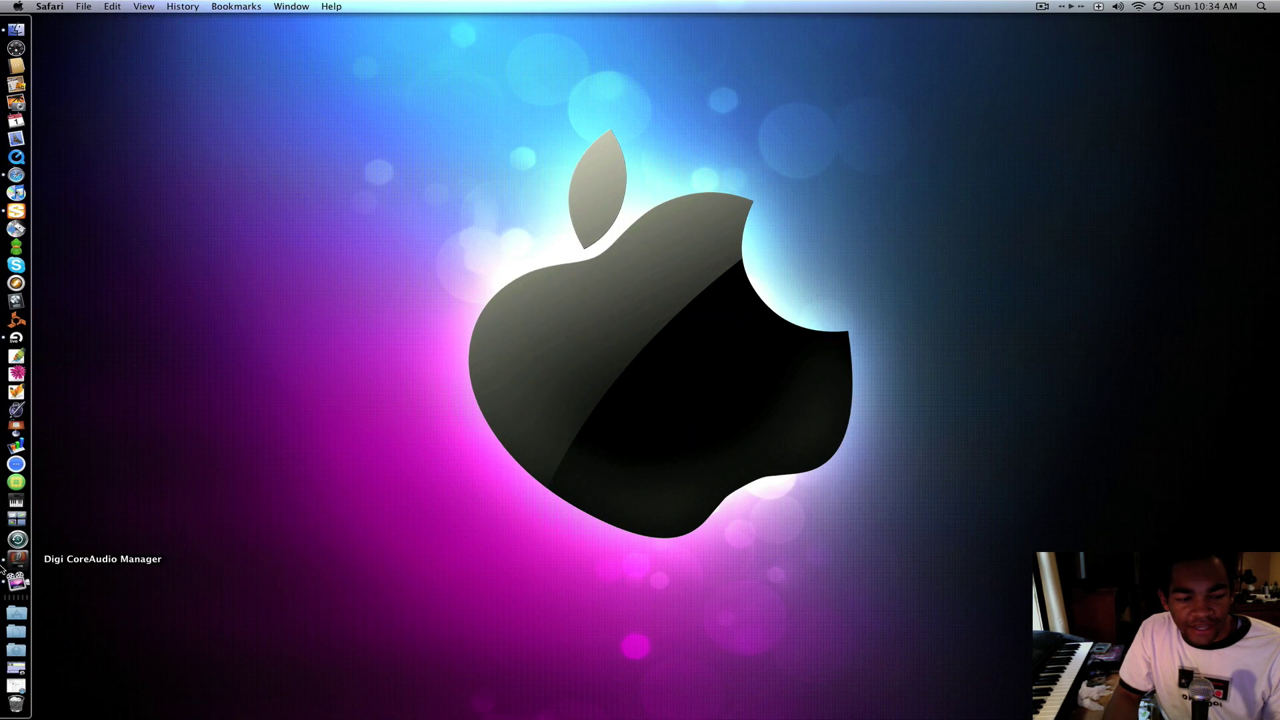
click(2, 667)
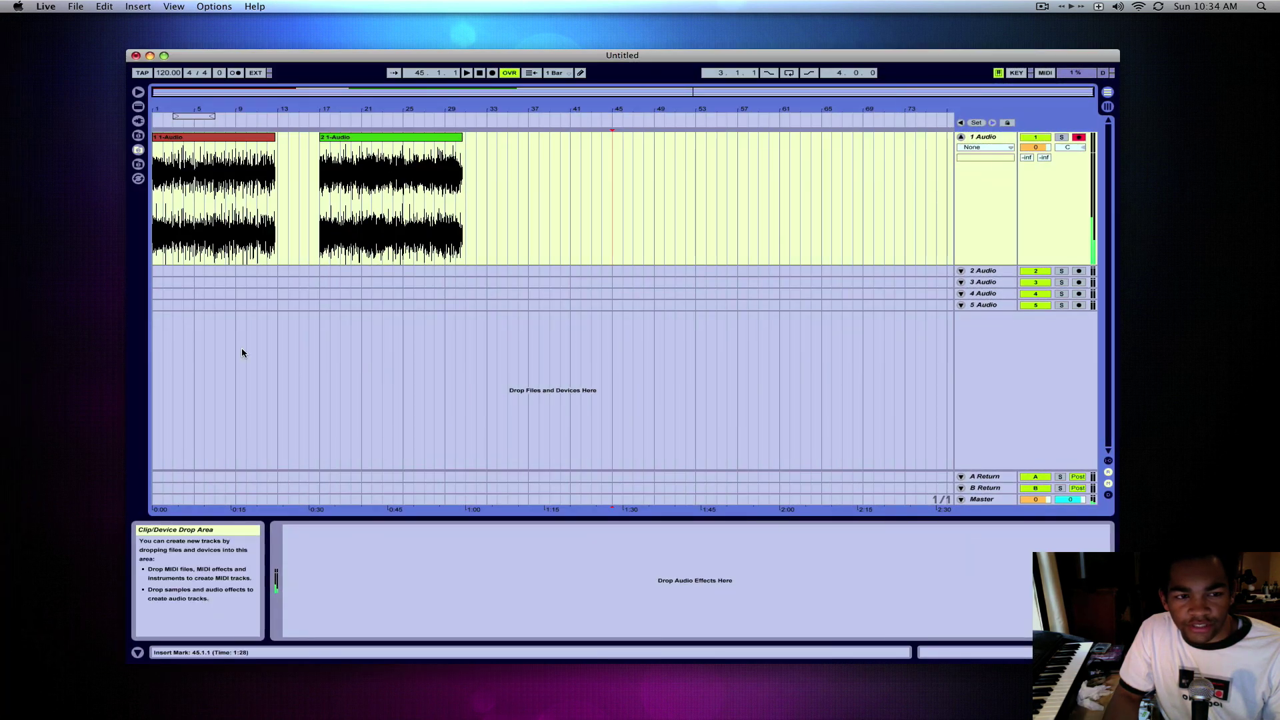
drag(505, 58, 510, 62)
Set track 1's audio input to No Input in Session view, then return to Arrangement.
click(1114, 109)
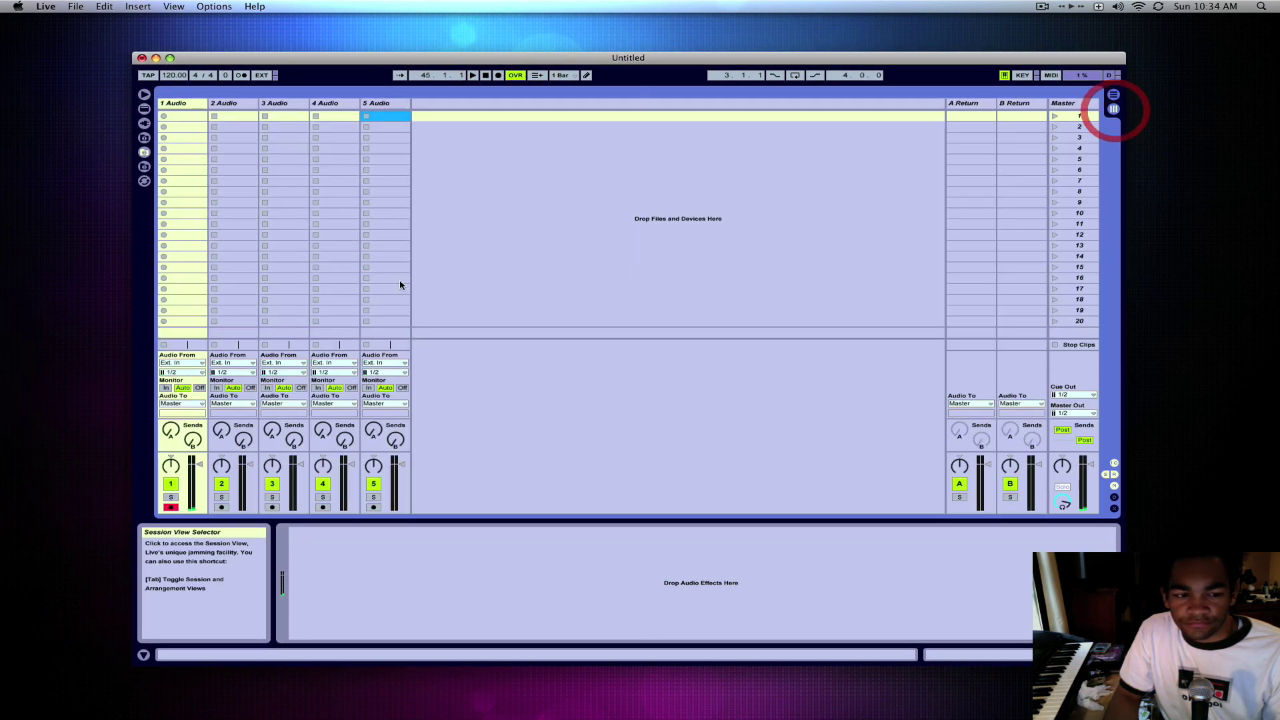
click(199, 364)
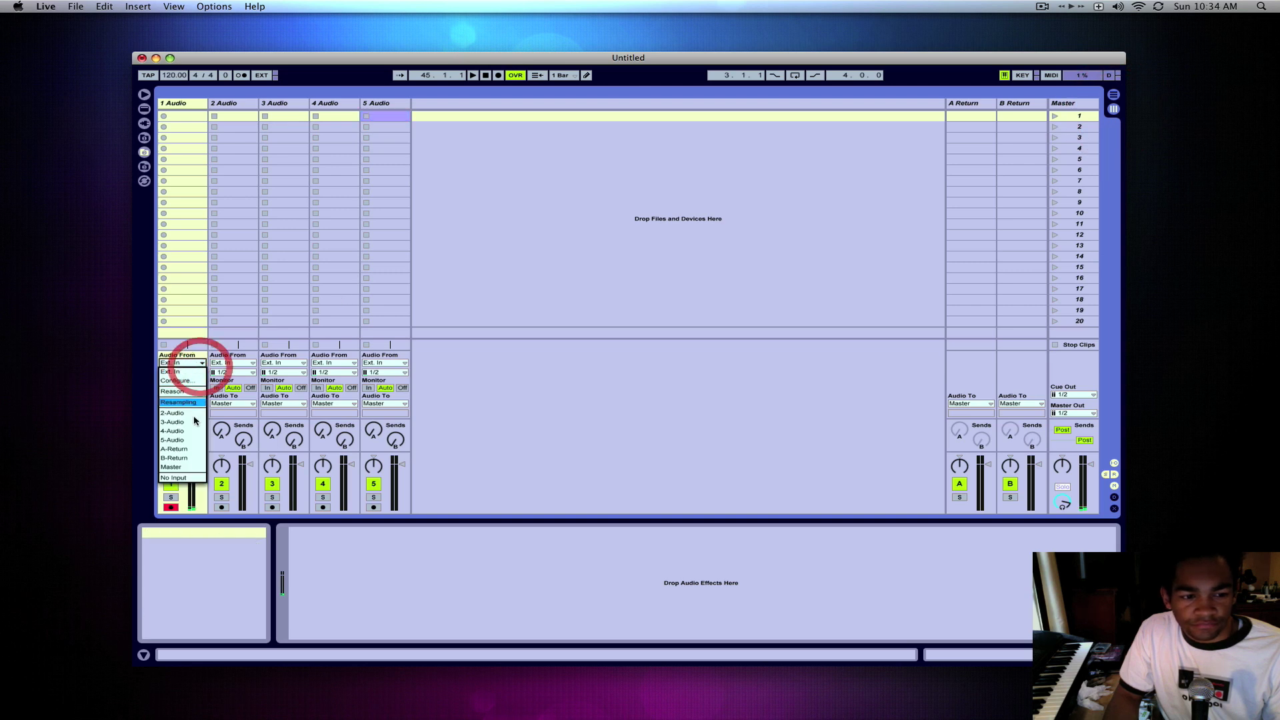
click(180, 482)
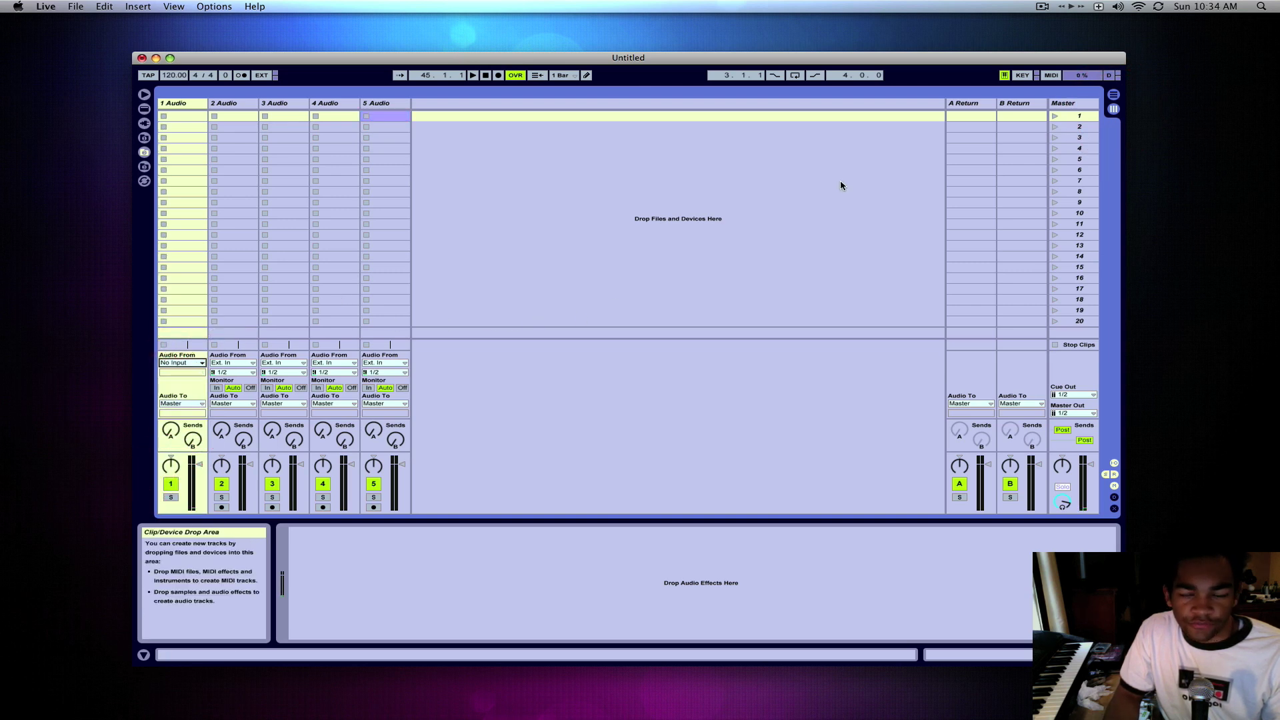
click(1114, 95)
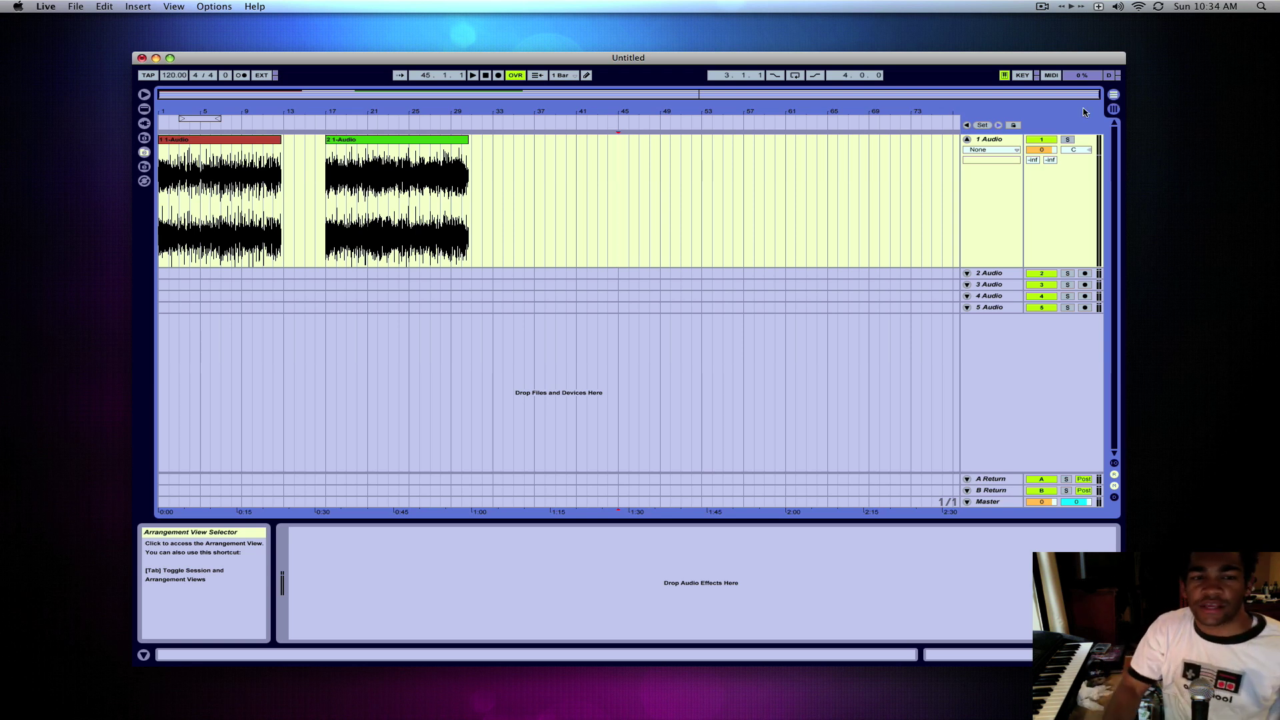
double_click(486, 75)
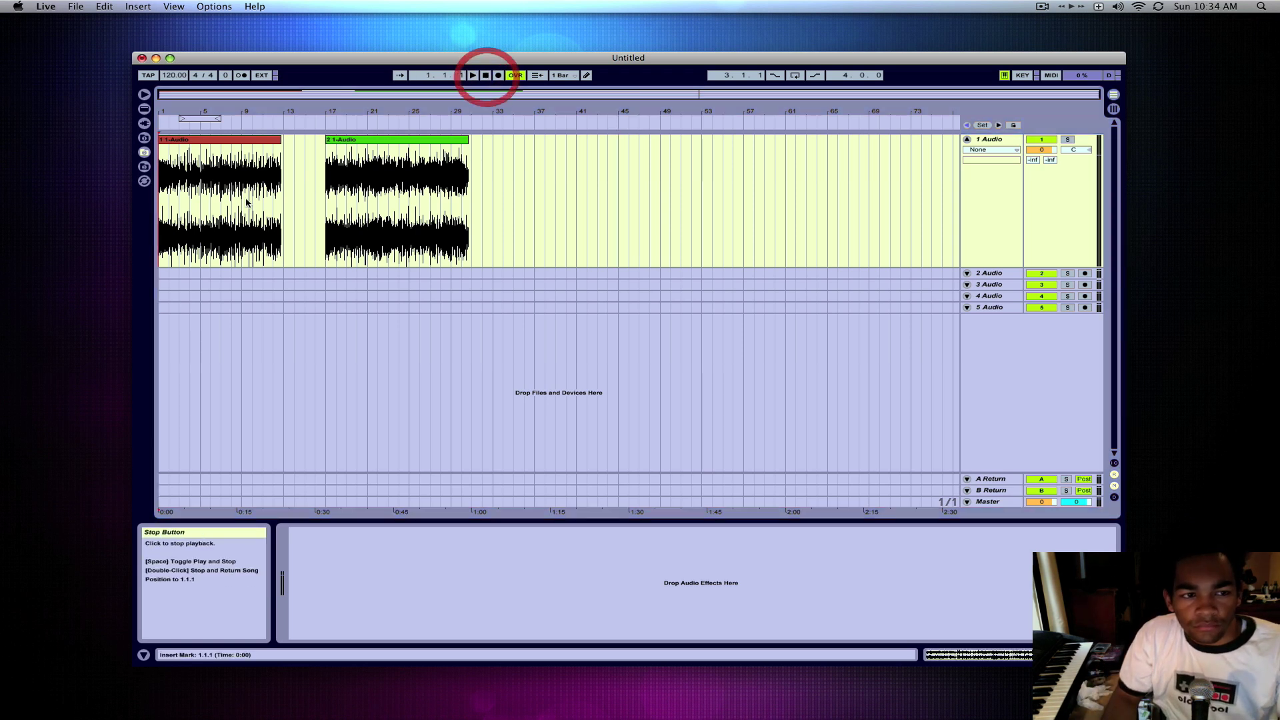
click(474, 75)
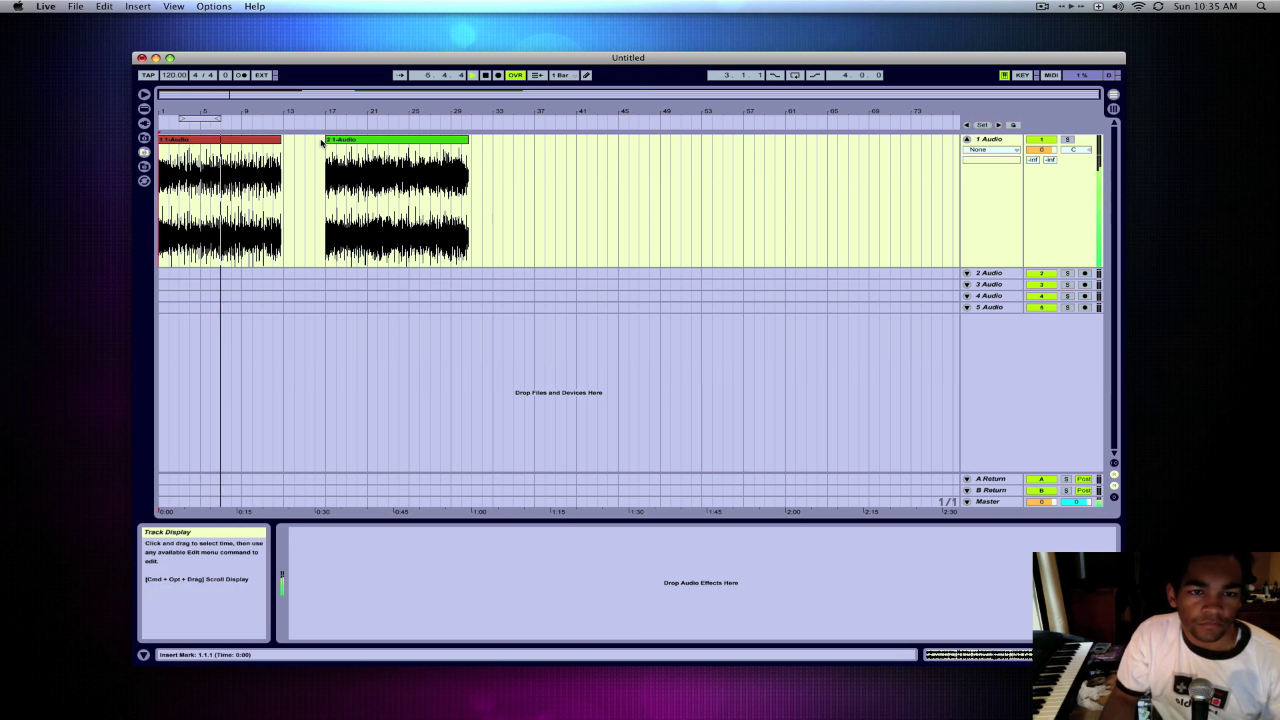
key(space)
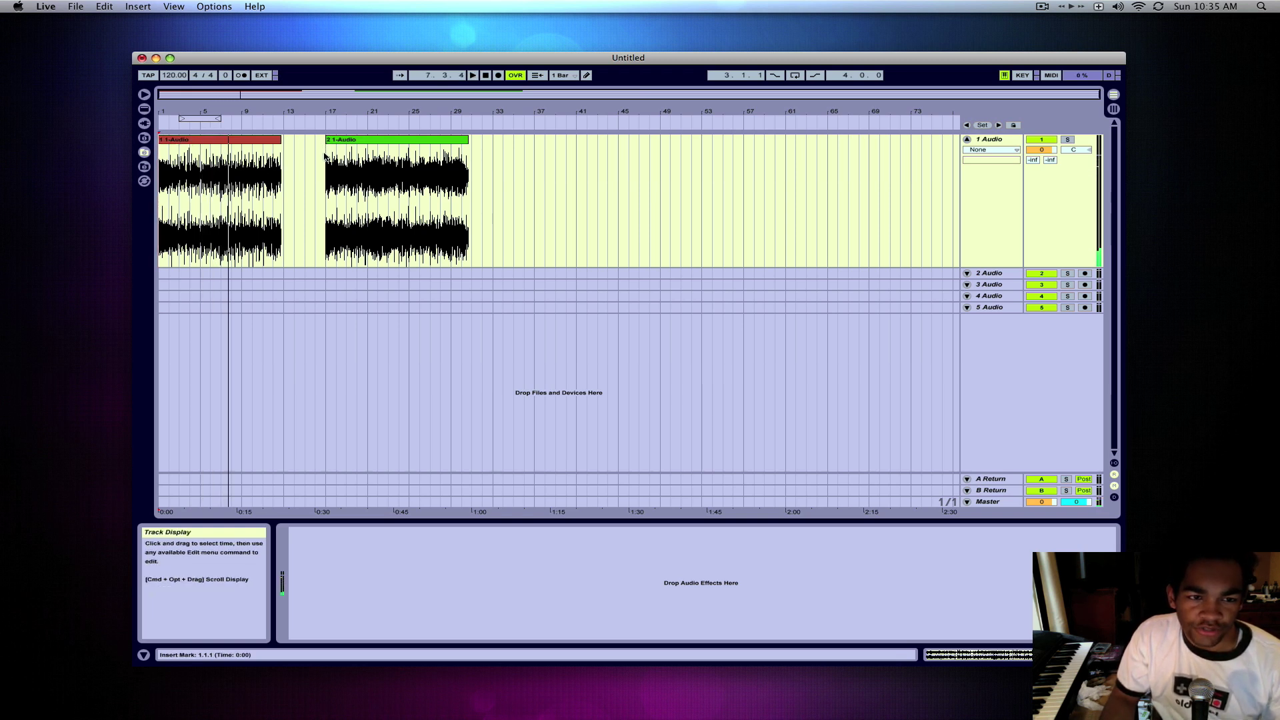
click(325, 156)
key(space)
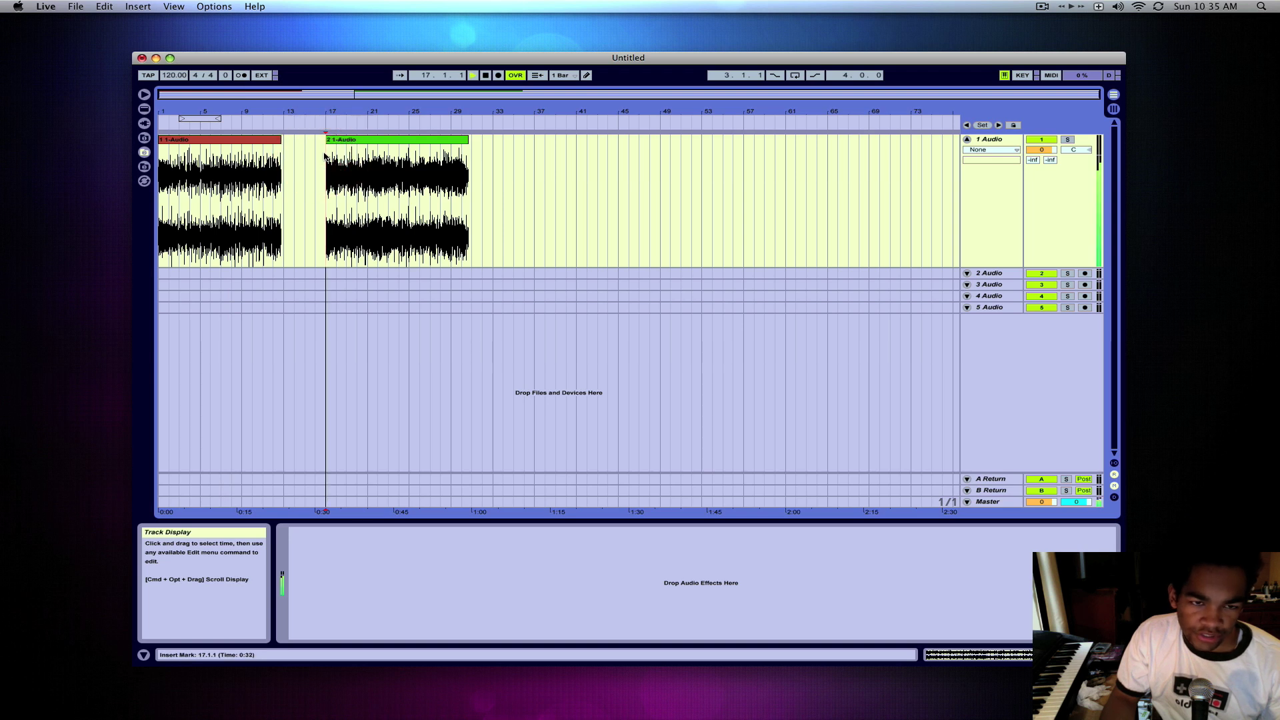
click(486, 76)
click(486, 76)
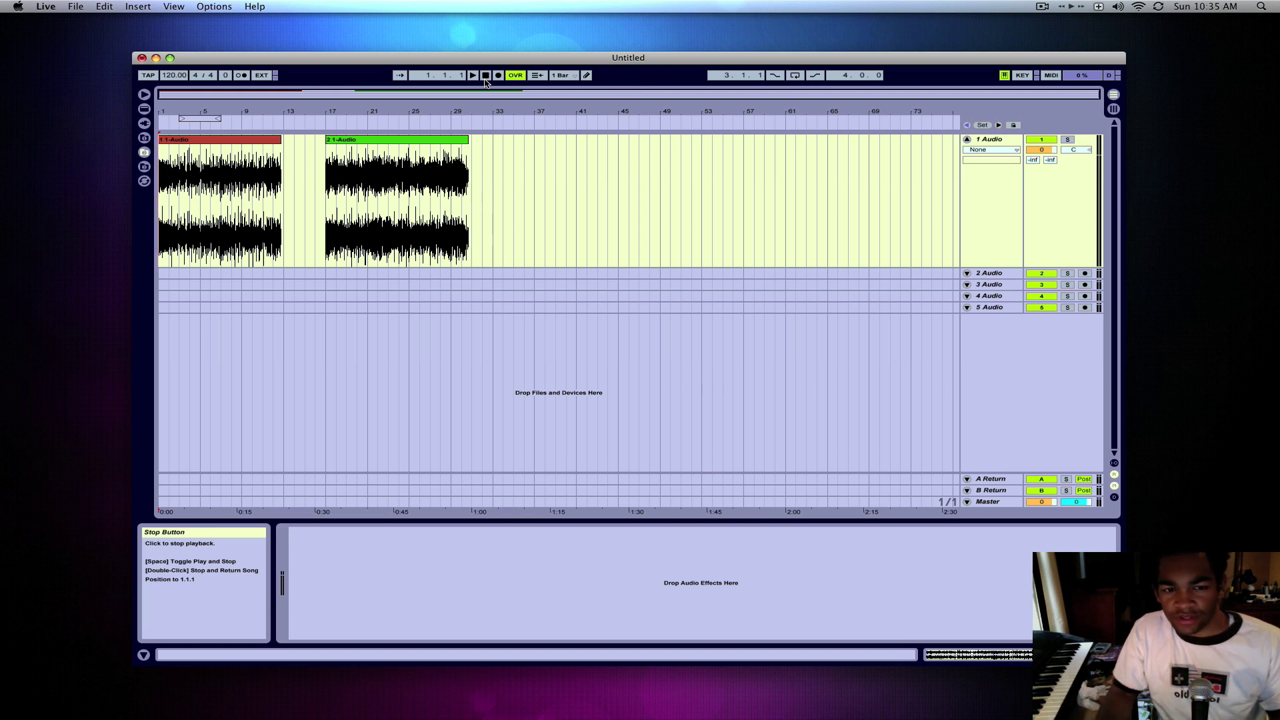
click(257, 139)
Audition clip '1 1-Audio', zoom in on it, and open its waveform in Clip View.
key(space)
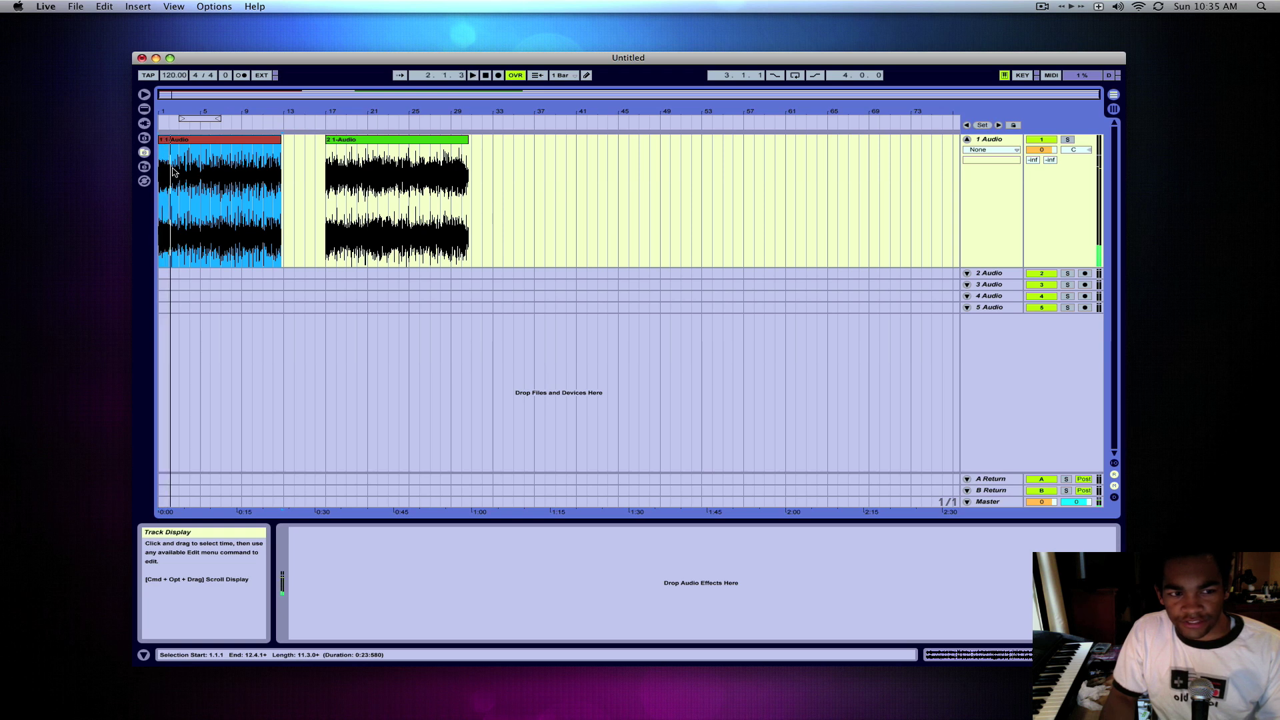
key(space)
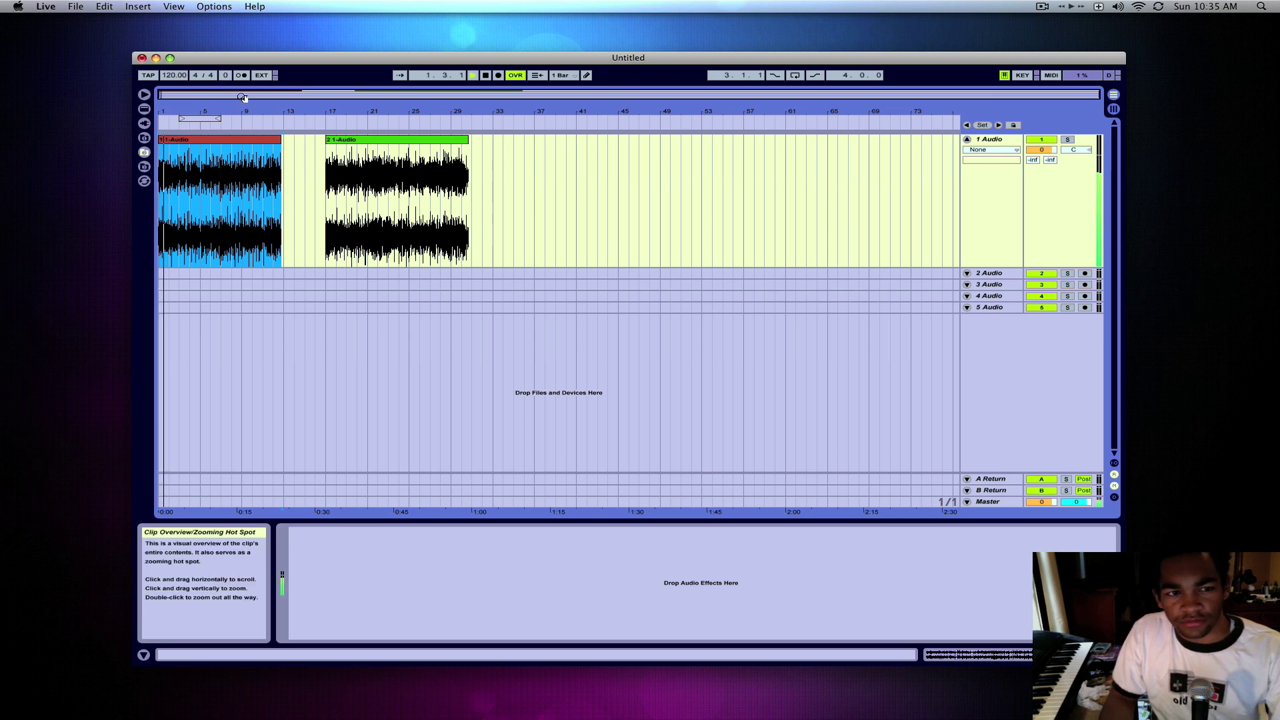
drag(235, 98, 234, 159)
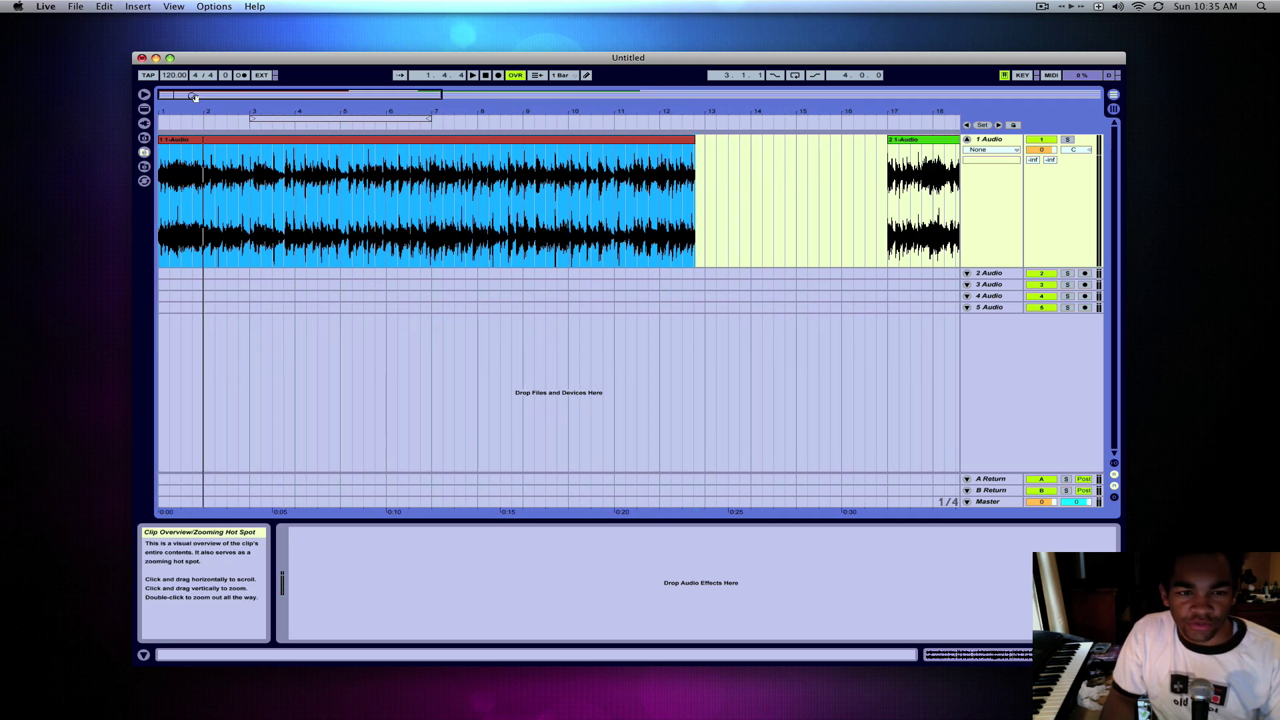
double_click(274, 140)
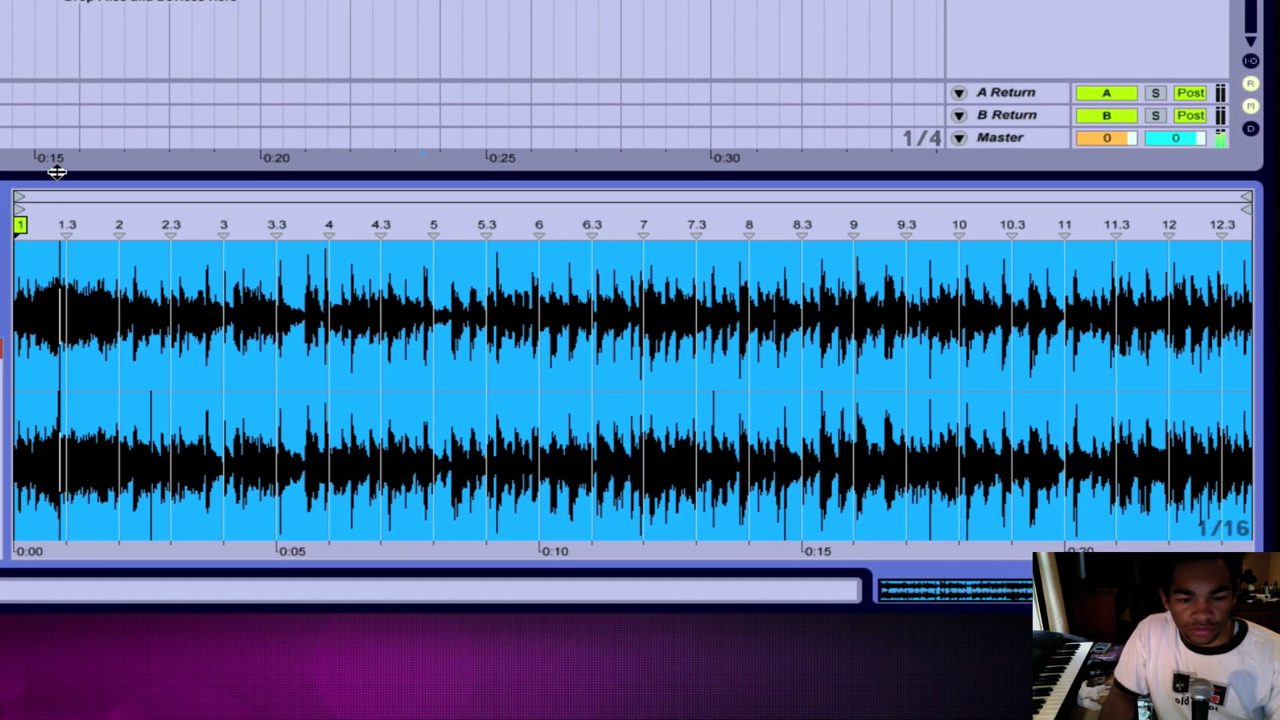
Start the first clip on its downbeat, warp bar 5 to its hit, and loop bars 1–5.
mouse_move(26, 245)
mouse_down()
mouse_move(114, 226)
mouse_move(98, 227)
mouse_up()
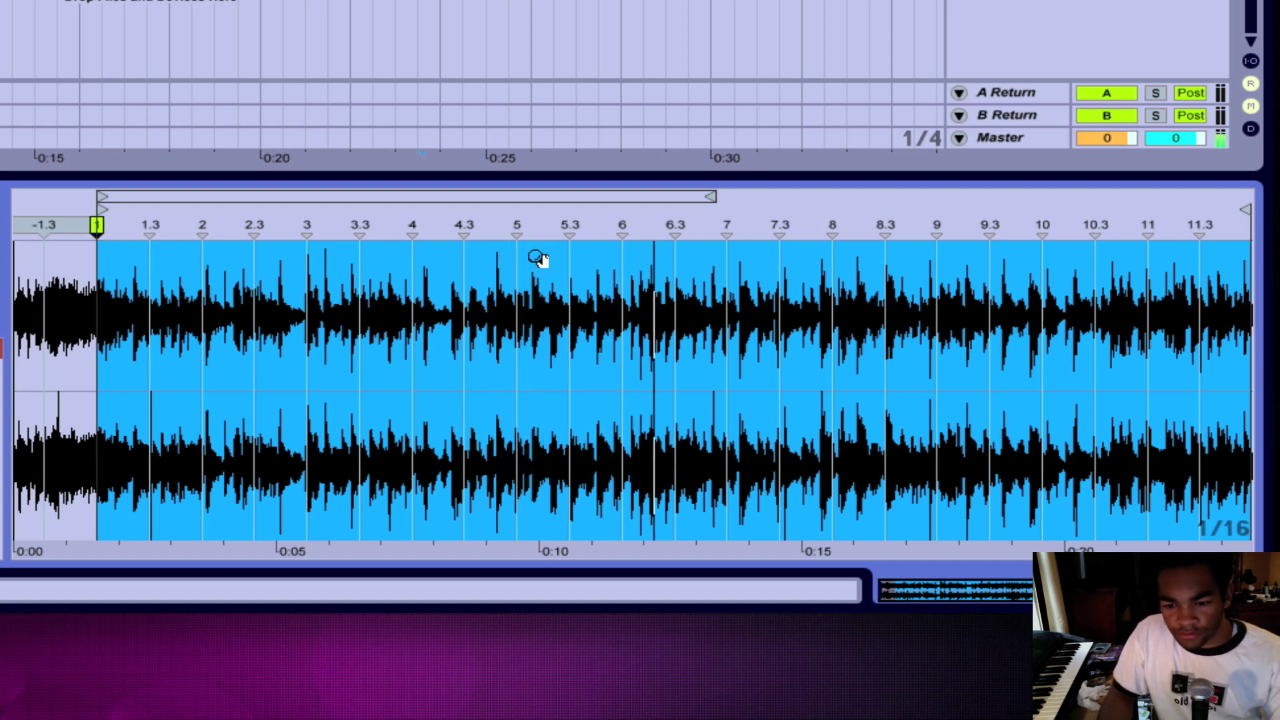
double_click(517, 222)
drag(518, 222, 667, 210)
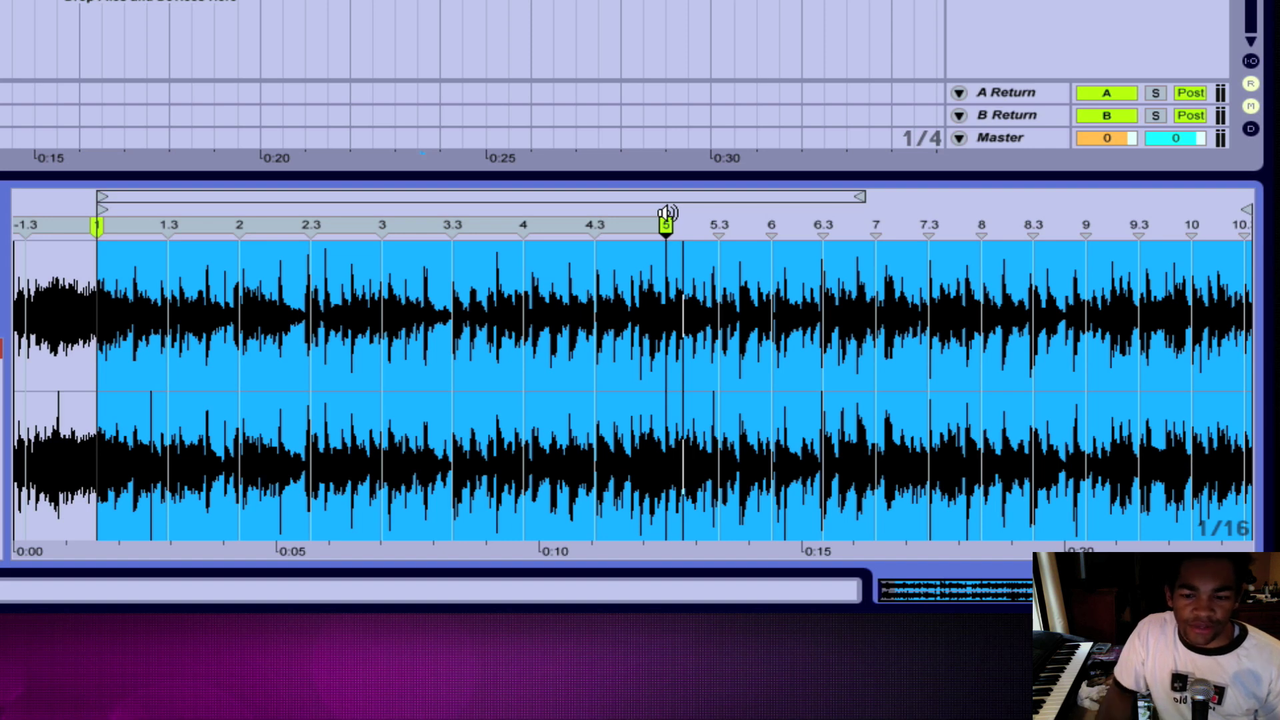
drag(667, 214, 98, 230)
key(ctrl+l)
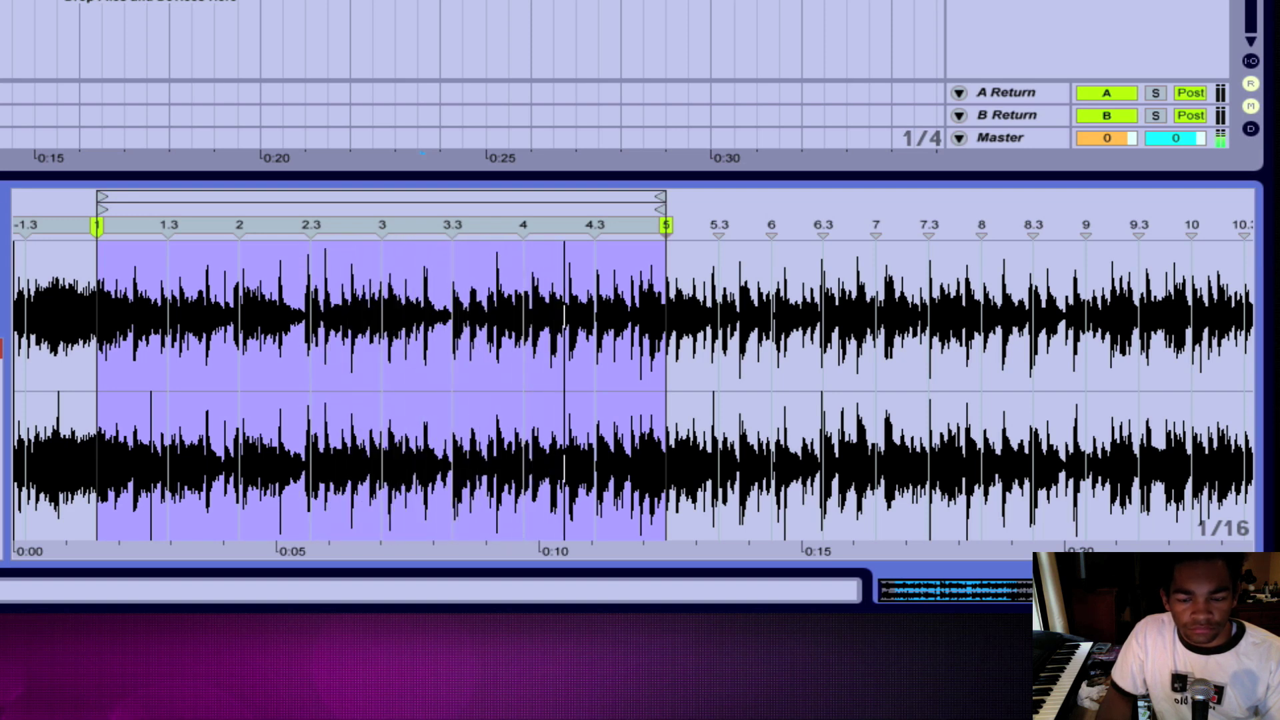
Bring up the second clip's waveform and move its start to the first downbeat while playing.
key(ctrl+z)
key(ctrl+z)
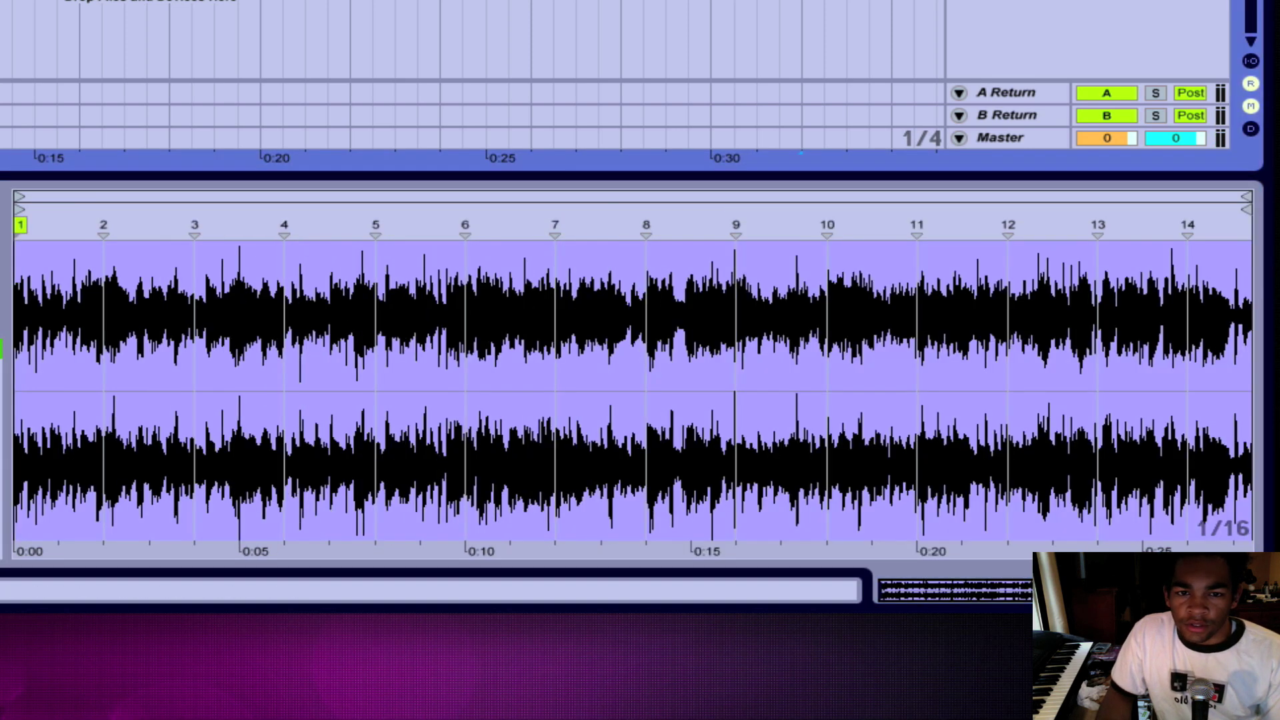
key(ctrl+z)
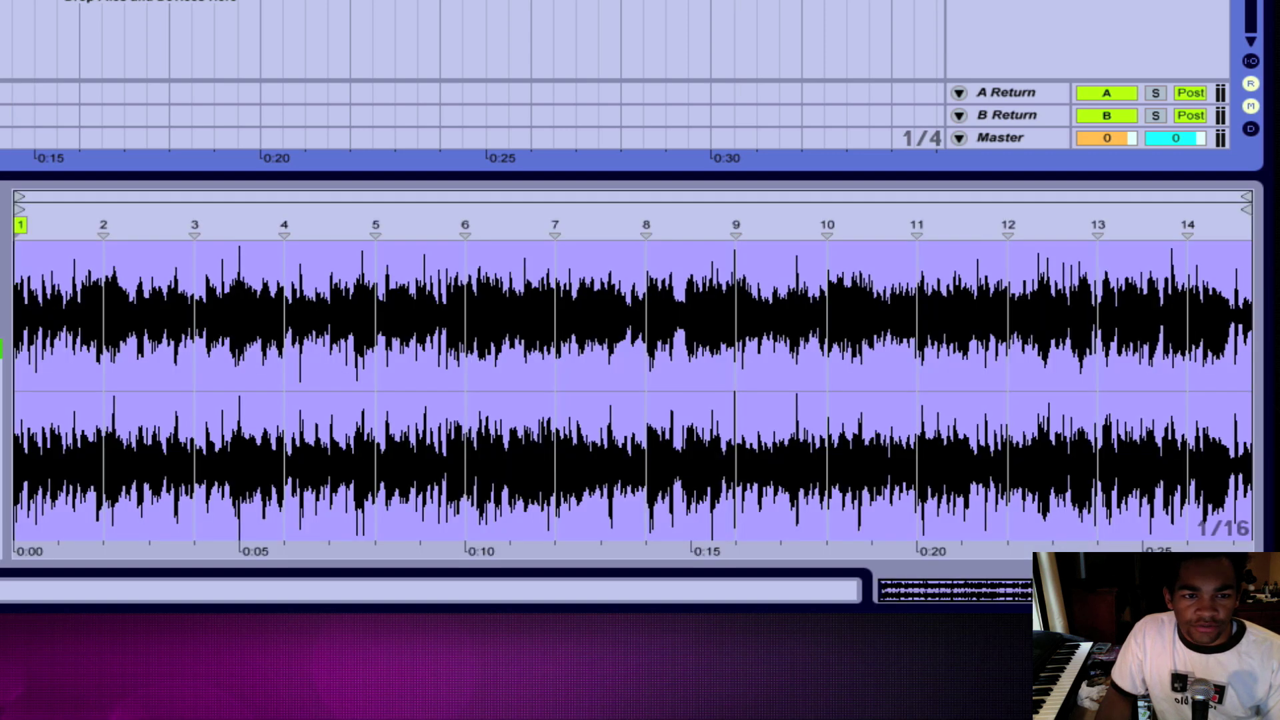
key(space)
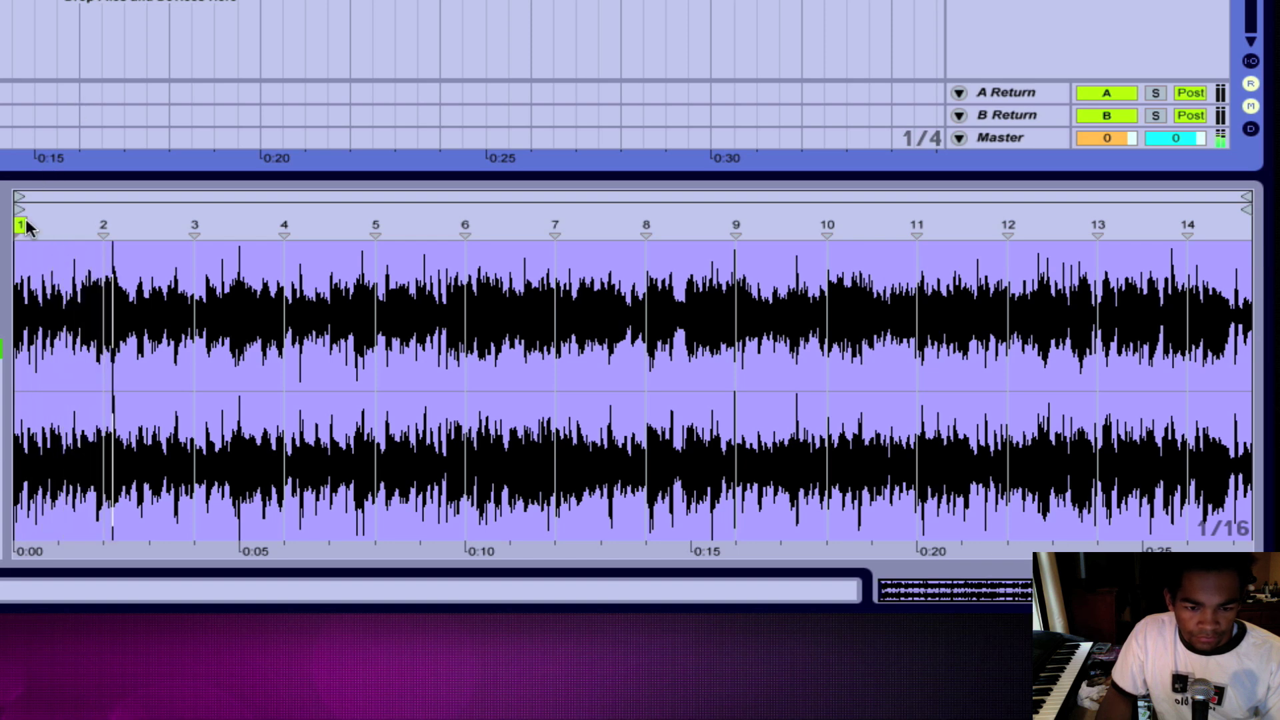
drag(23, 222, 80, 225)
click(75, 227)
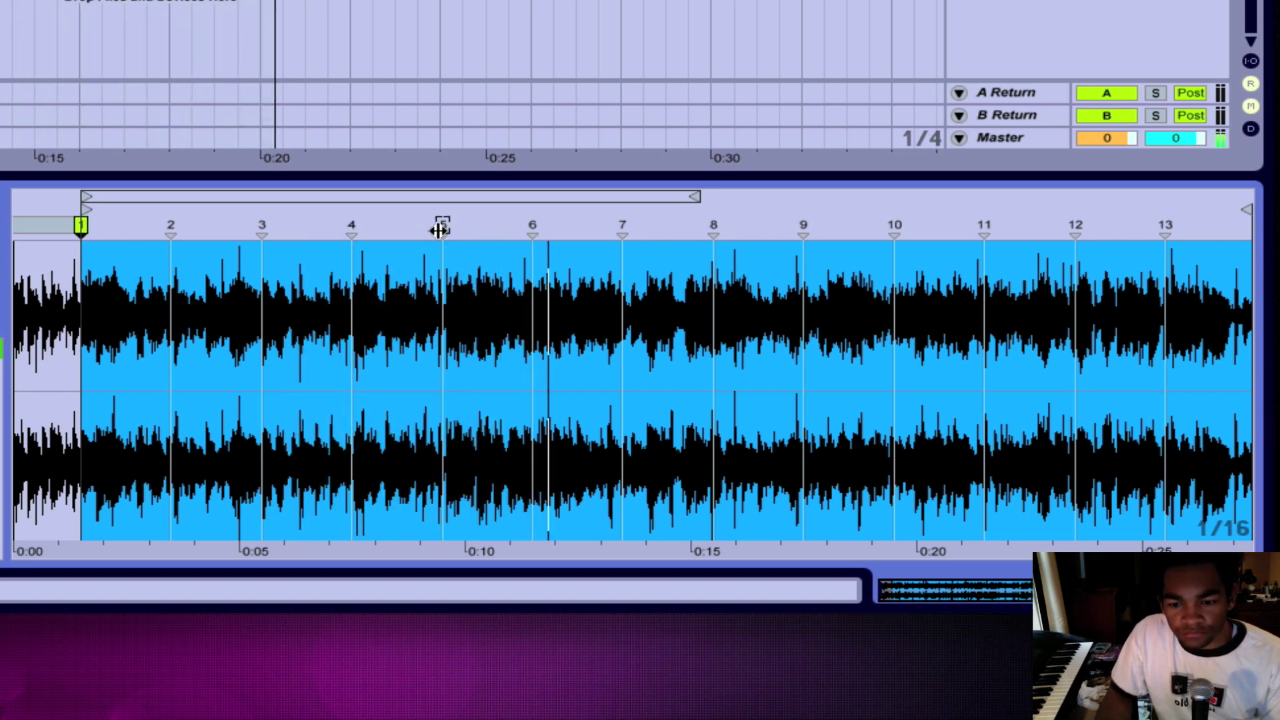
Align warp markers at bars 5, 9 and 10 with the beats, auditioning around bars 8–10.
drag(442, 225, 568, 227)
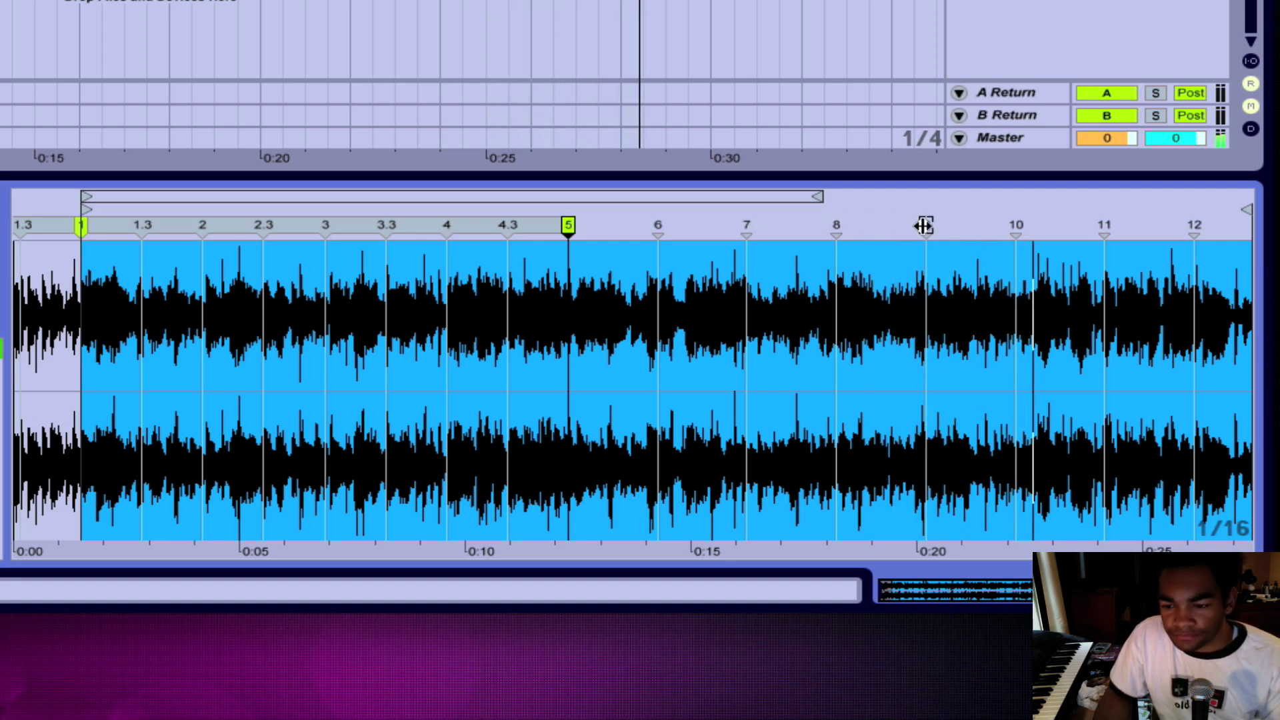
drag(924, 226, 1072, 209)
key(space)
key(space)
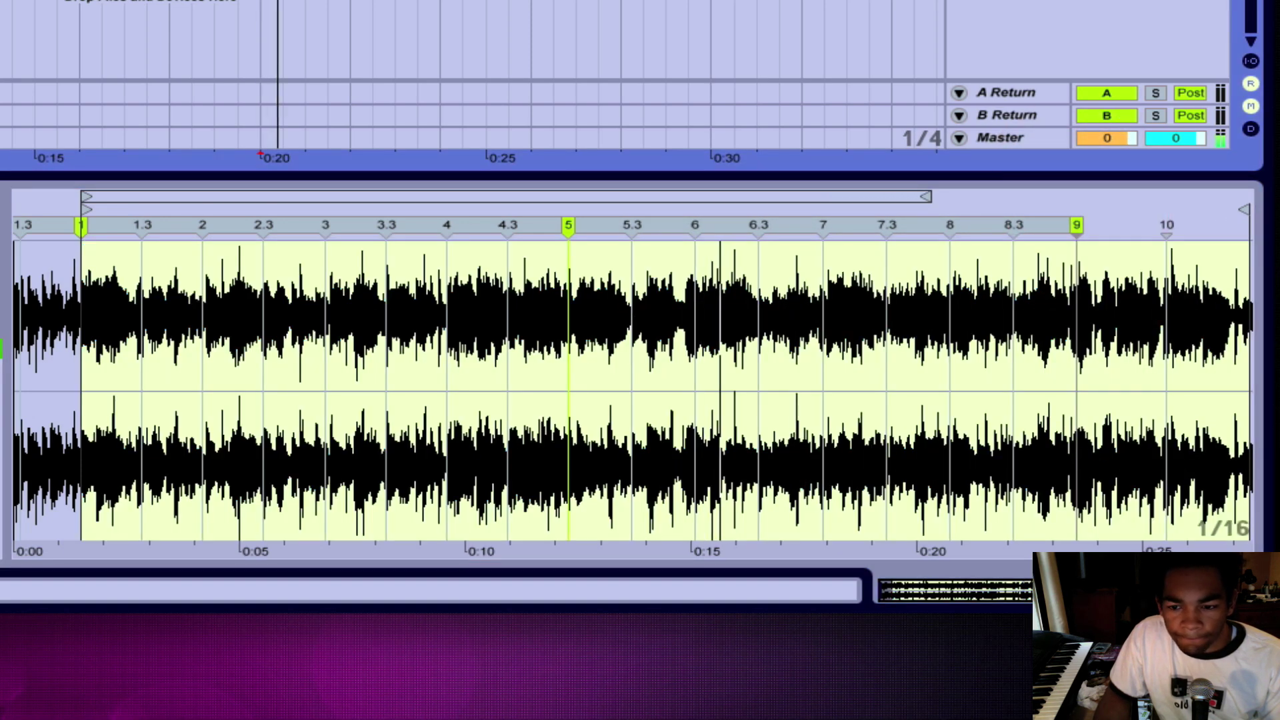
click(1077, 227)
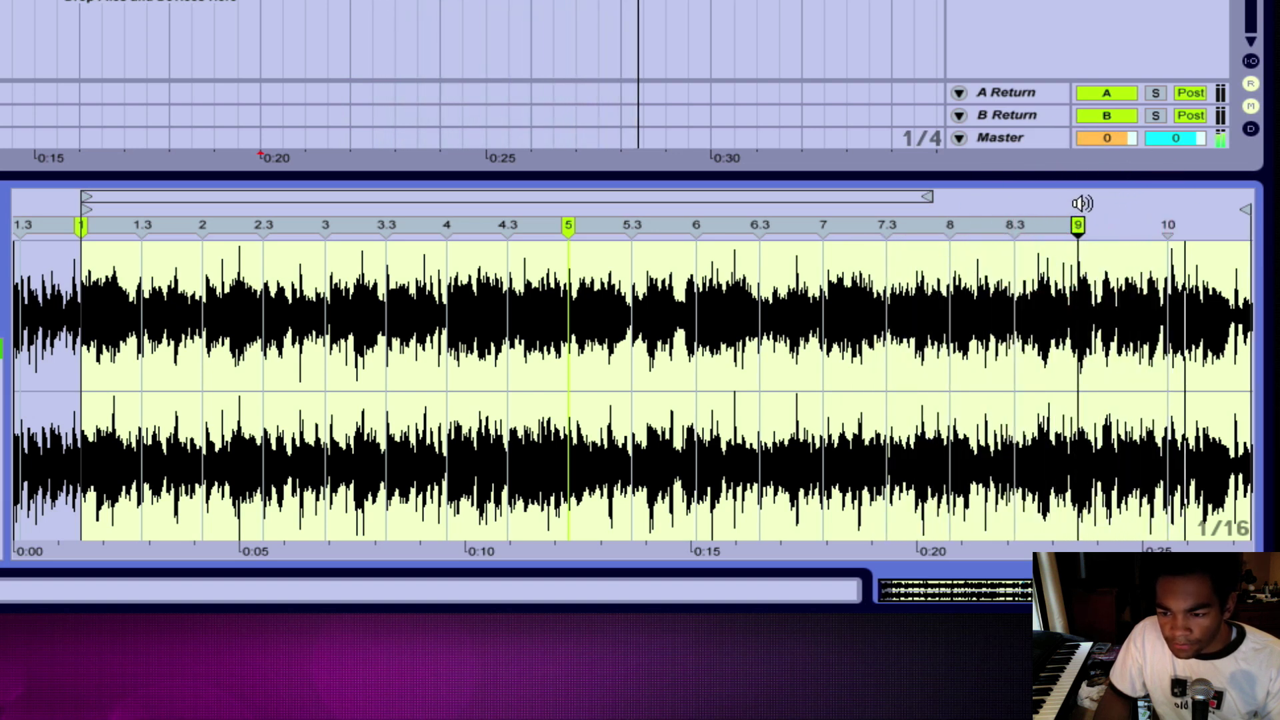
drag(1165, 226, 1202, 224)
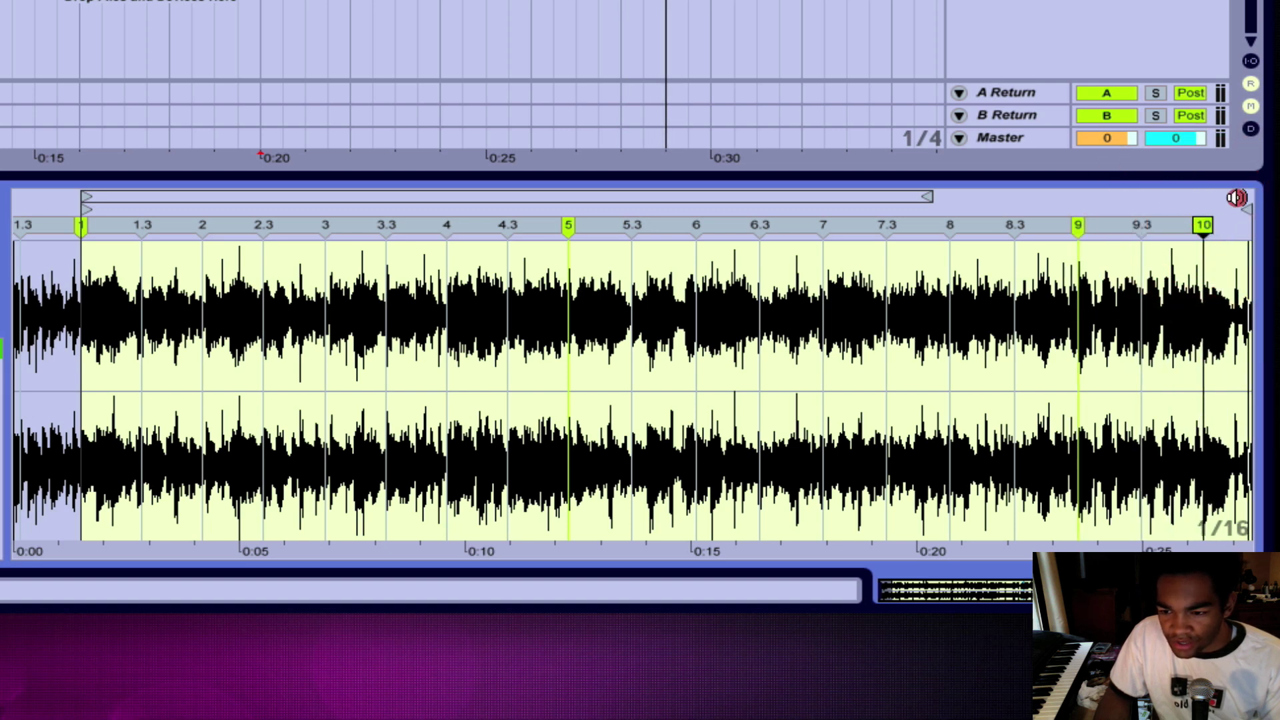
click(1200, 207)
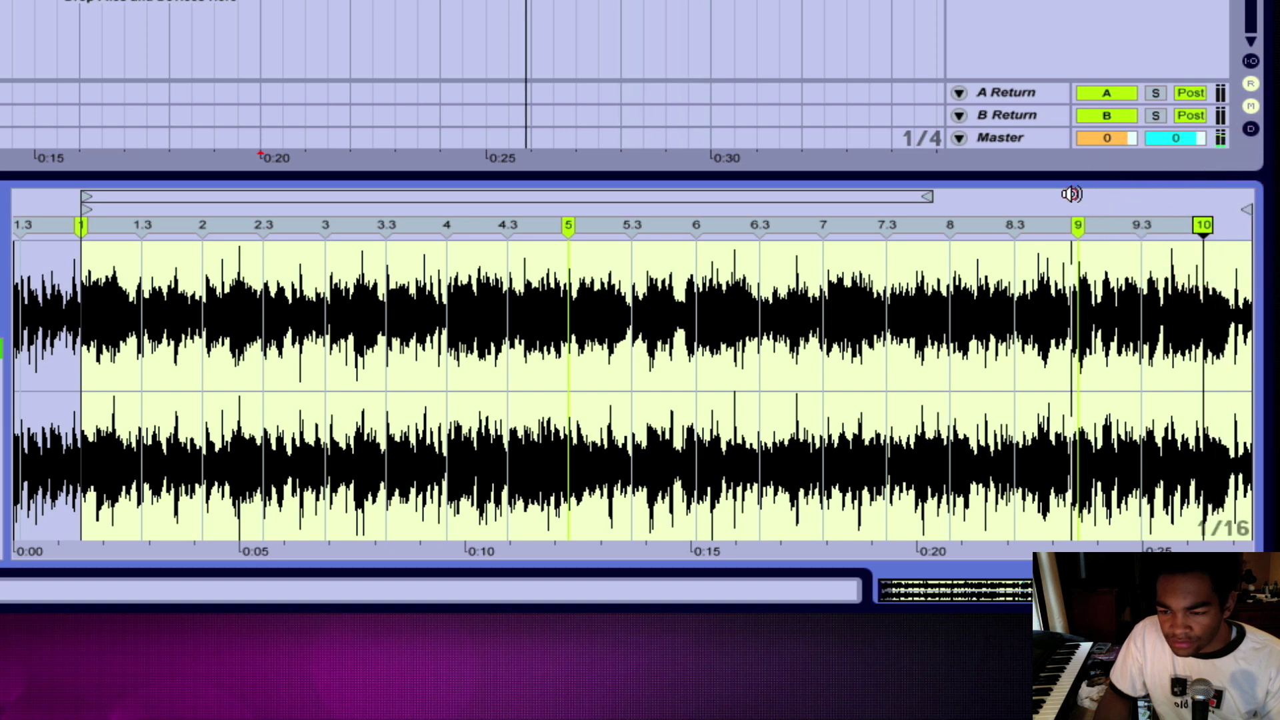
click(1201, 210)
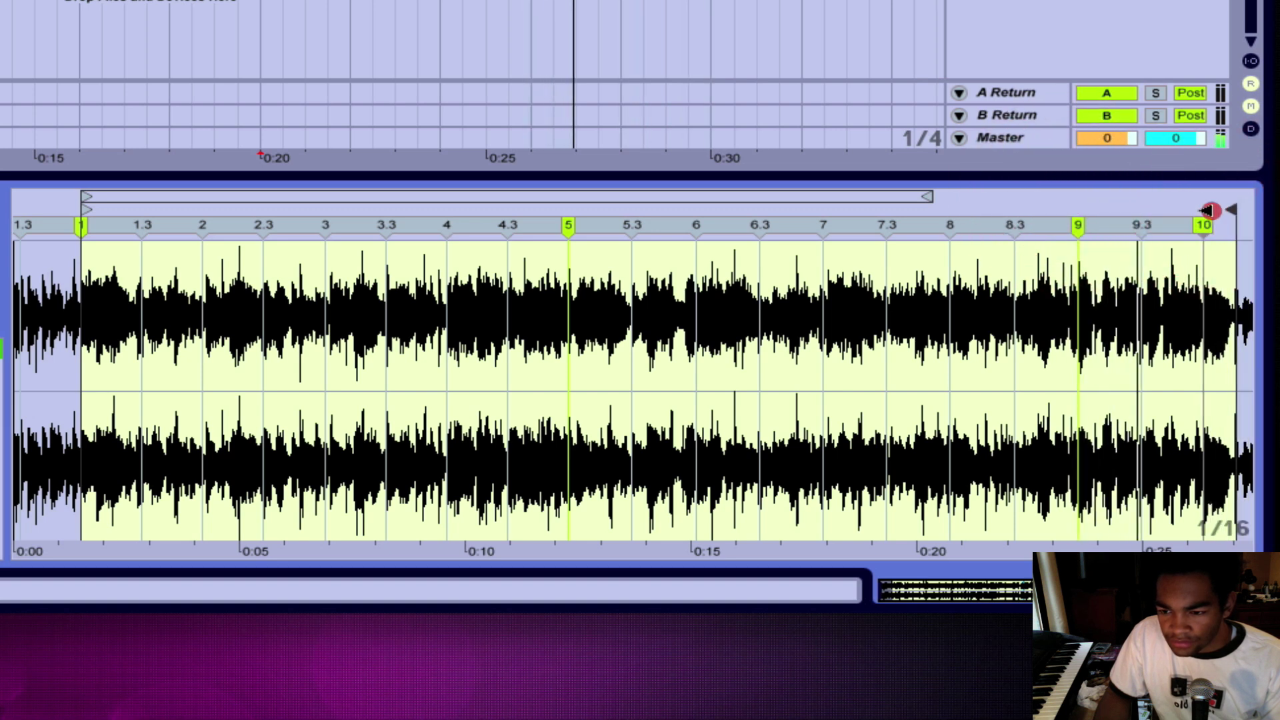
click(998, 206)
Lower the song tempo from 120 to 88 BPM while playing, then shift the second clip later.
click(1003, 209)
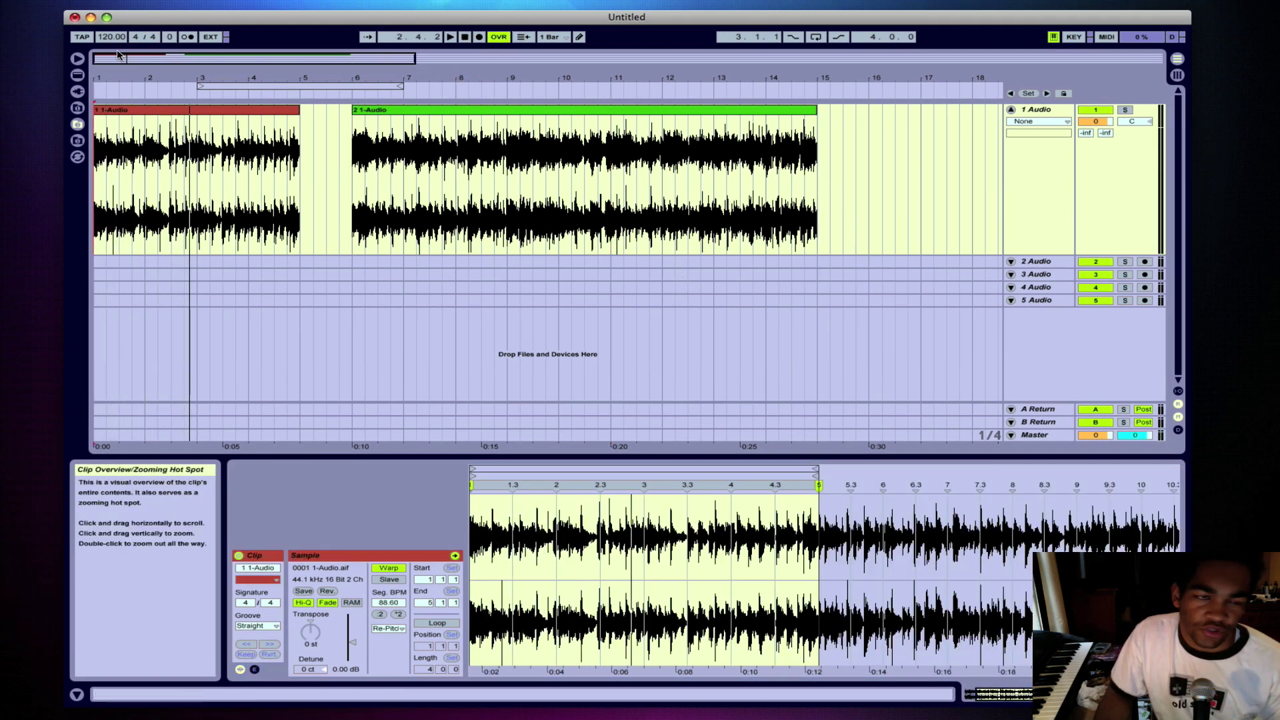
drag(112, 37, 111, 41)
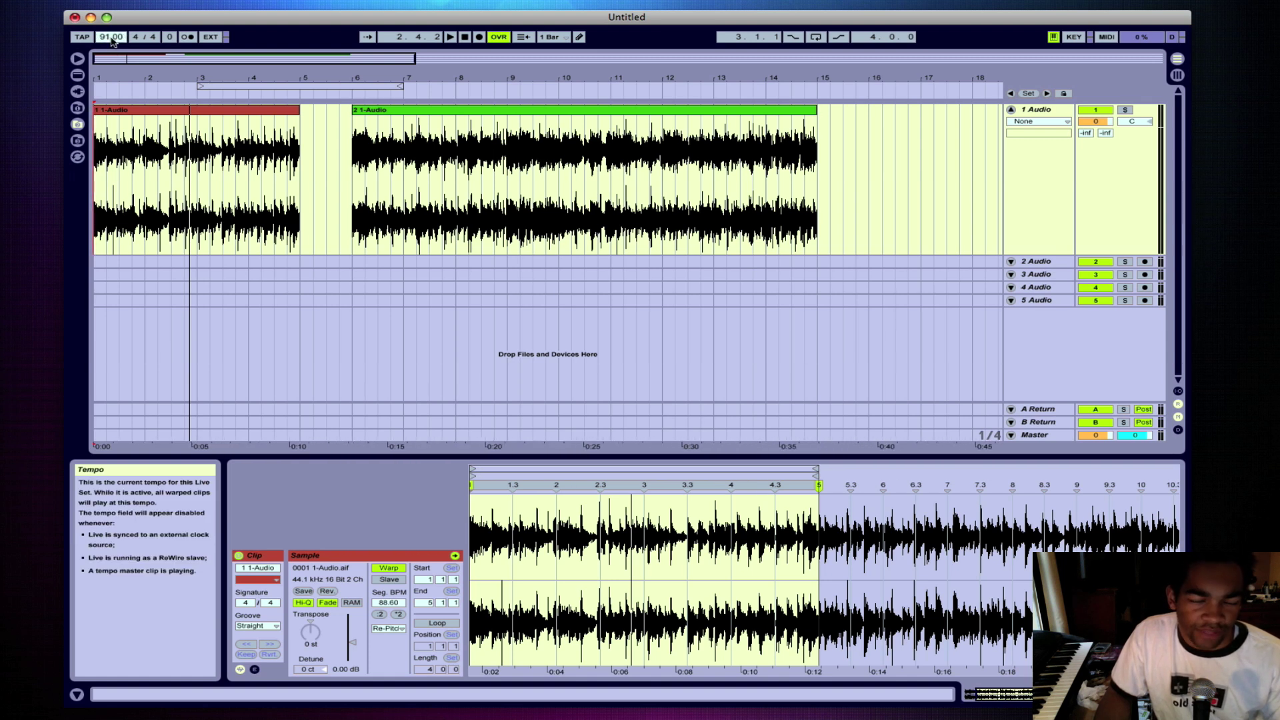
key(space)
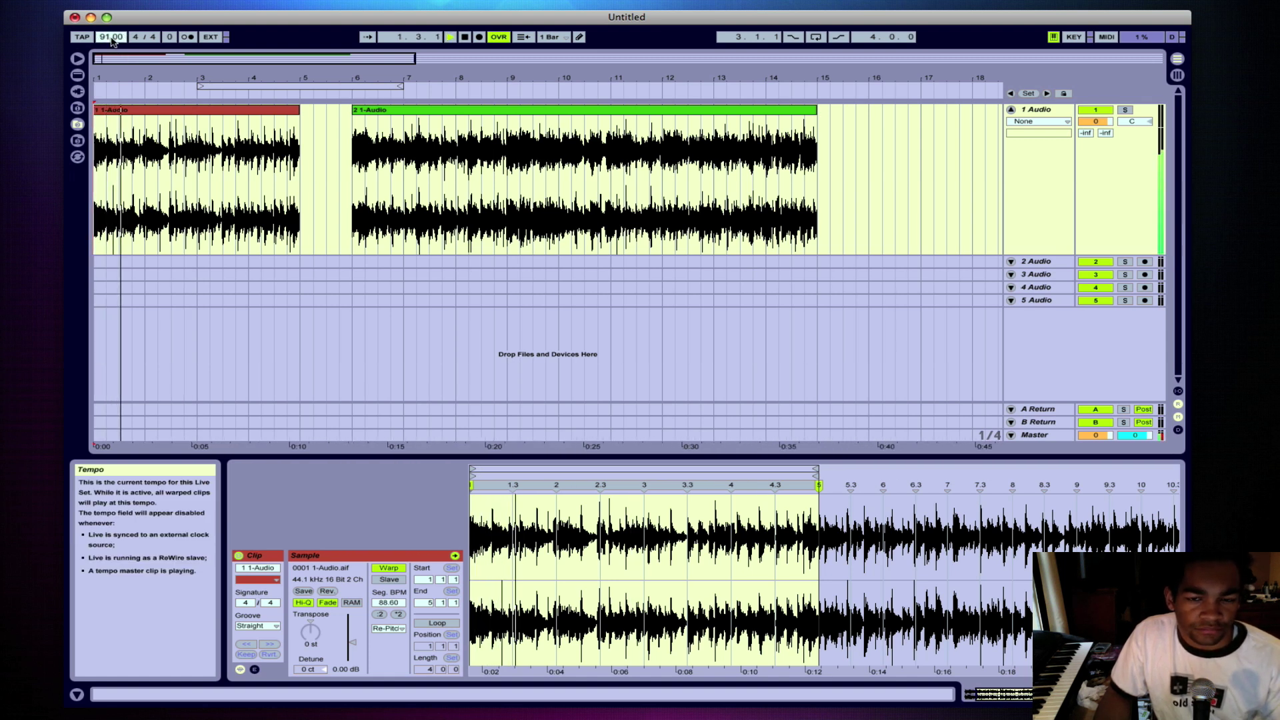
drag(112, 41, 114, 42)
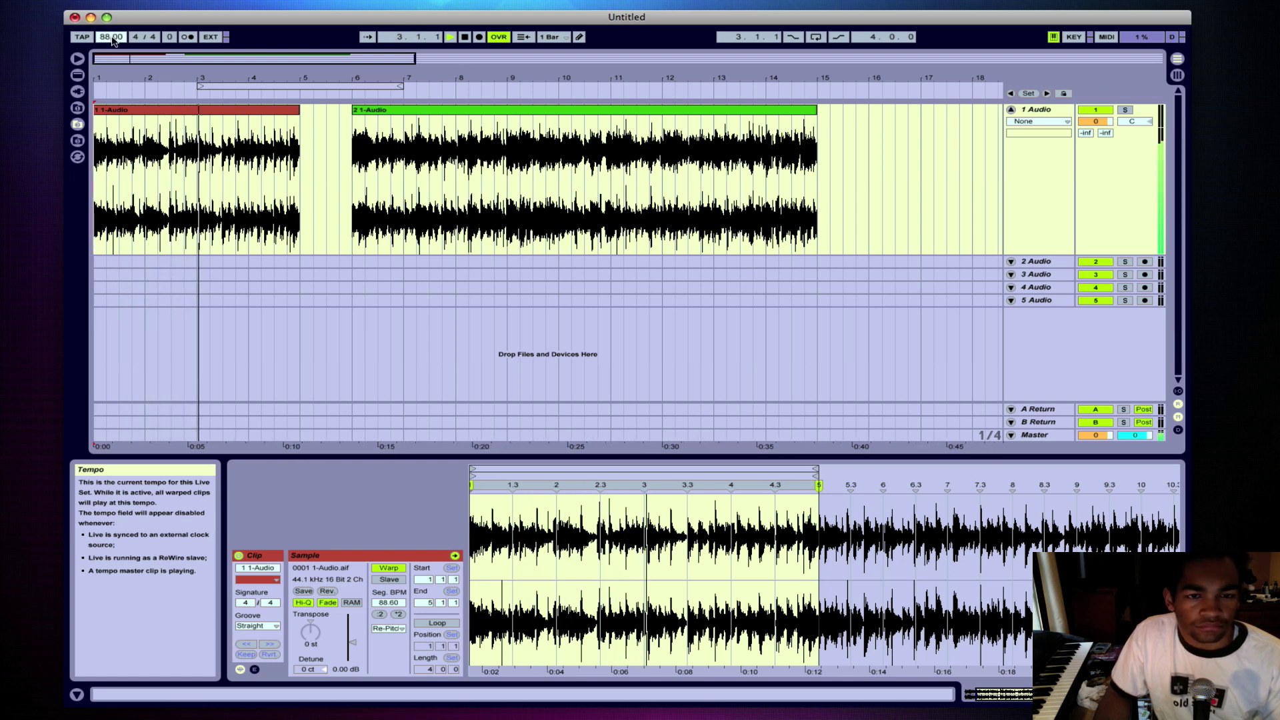
drag(447, 108, 592, 109)
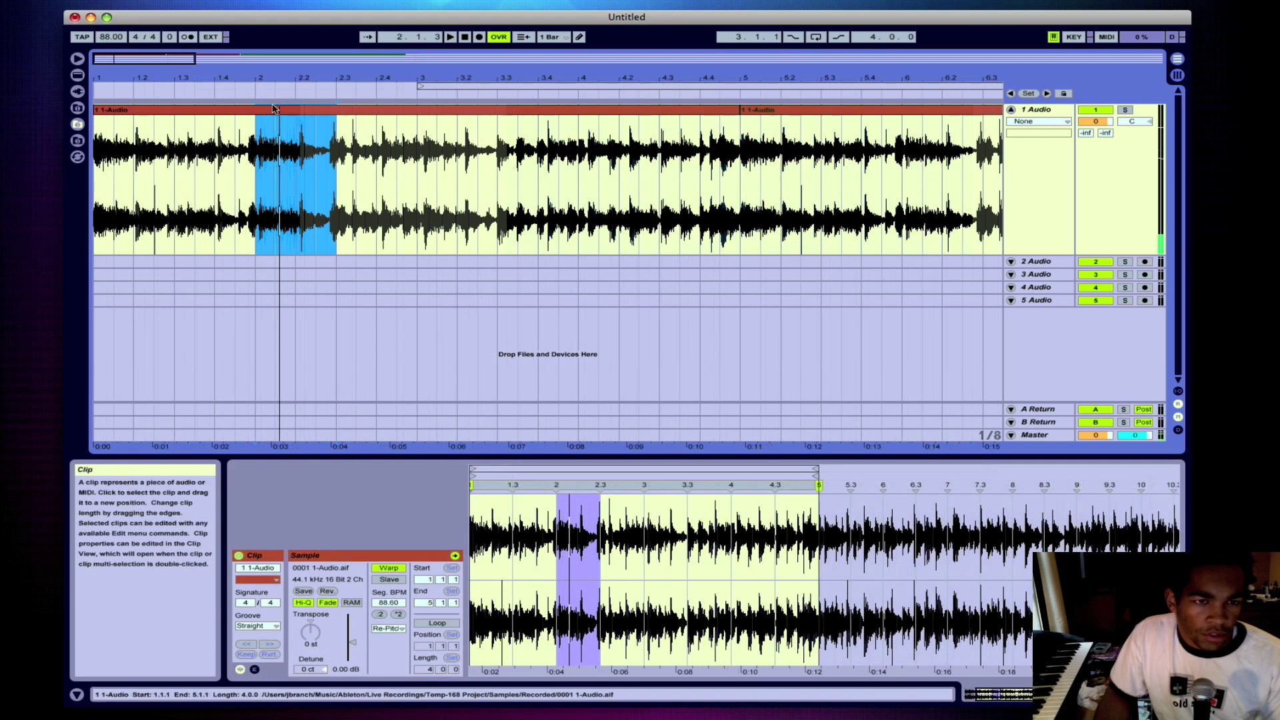
Split the first clip at bar 1.3, return to the song start, and play the slices at 88 BPM.
click(174, 137)
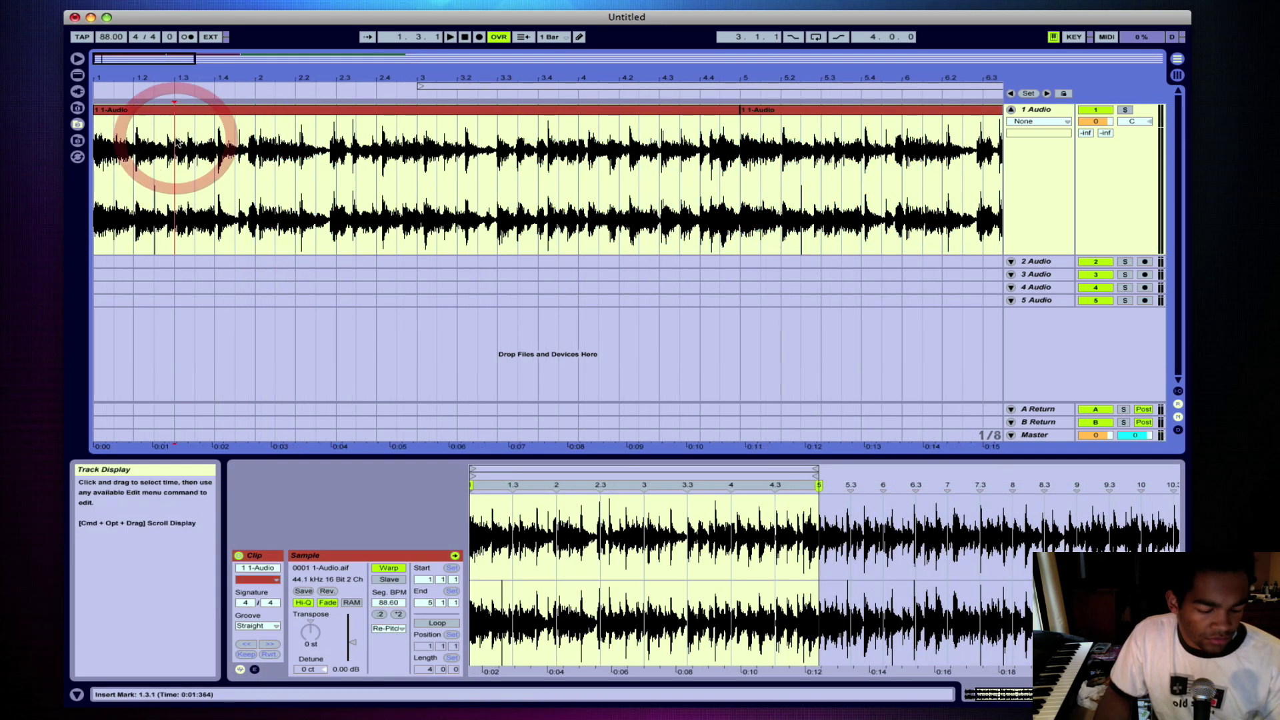
key(ctrl+v)
click(465, 37)
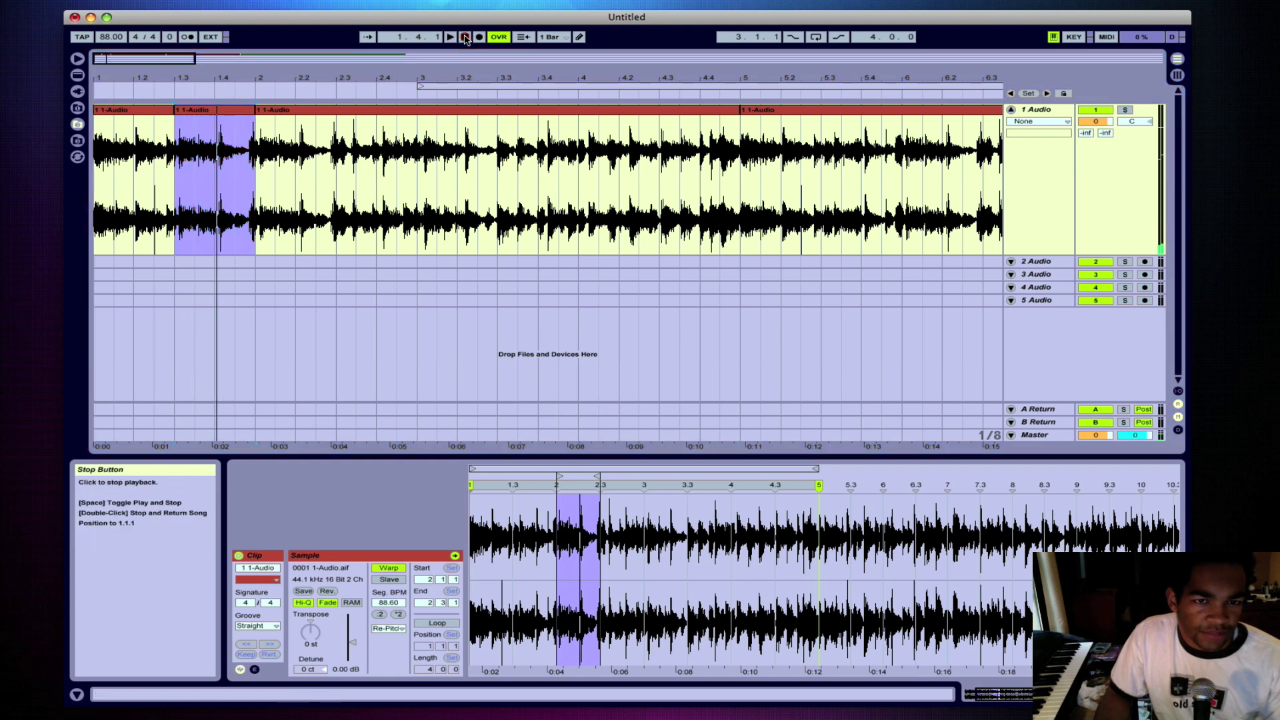
click(464, 37)
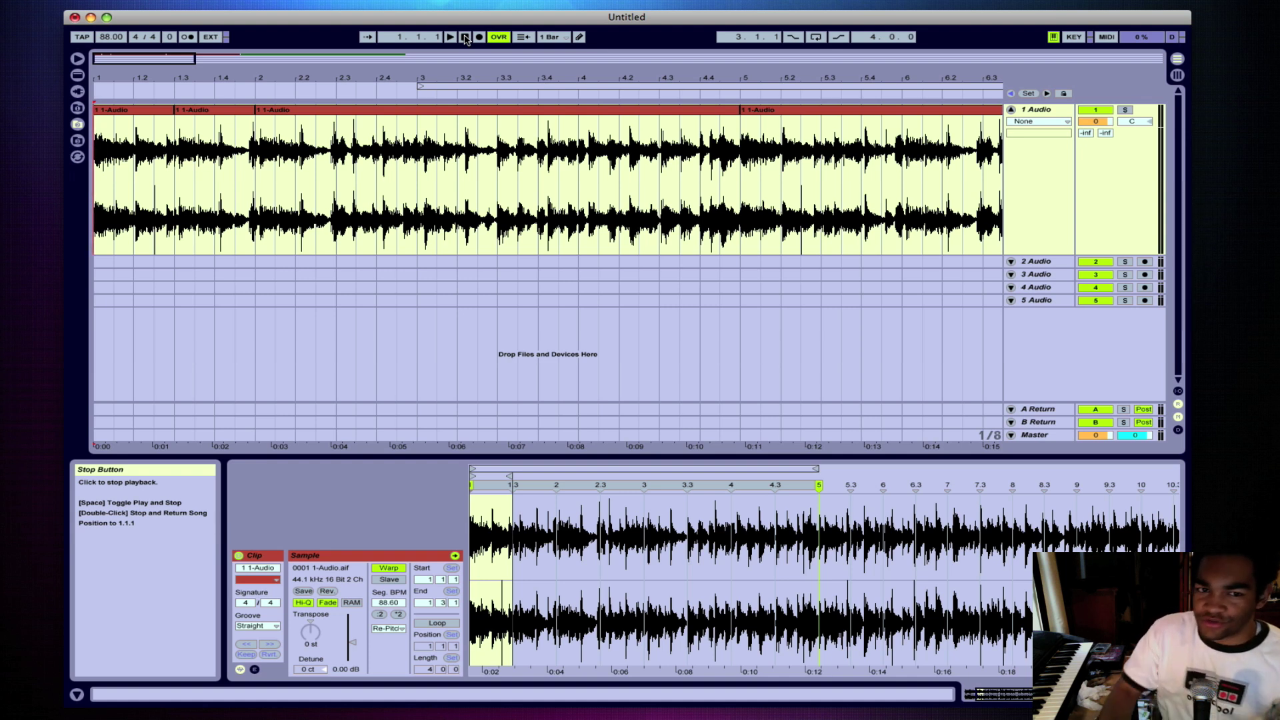
click(466, 37)
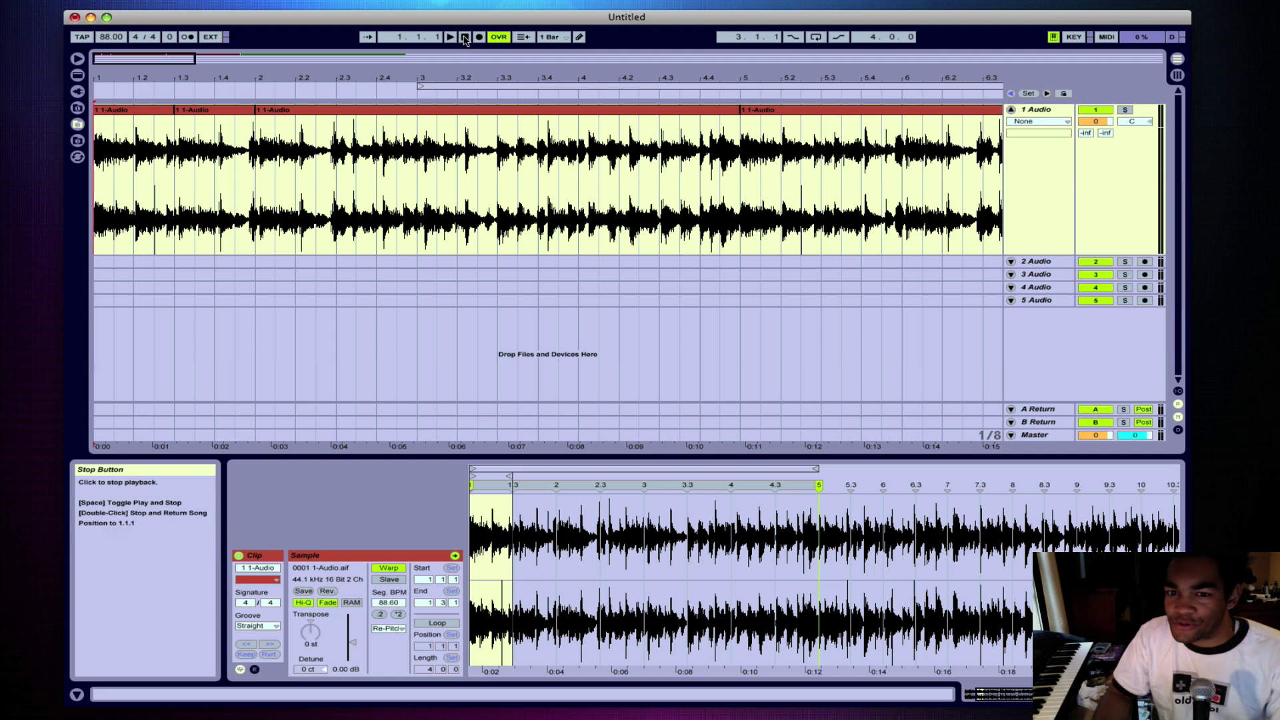
key(space)
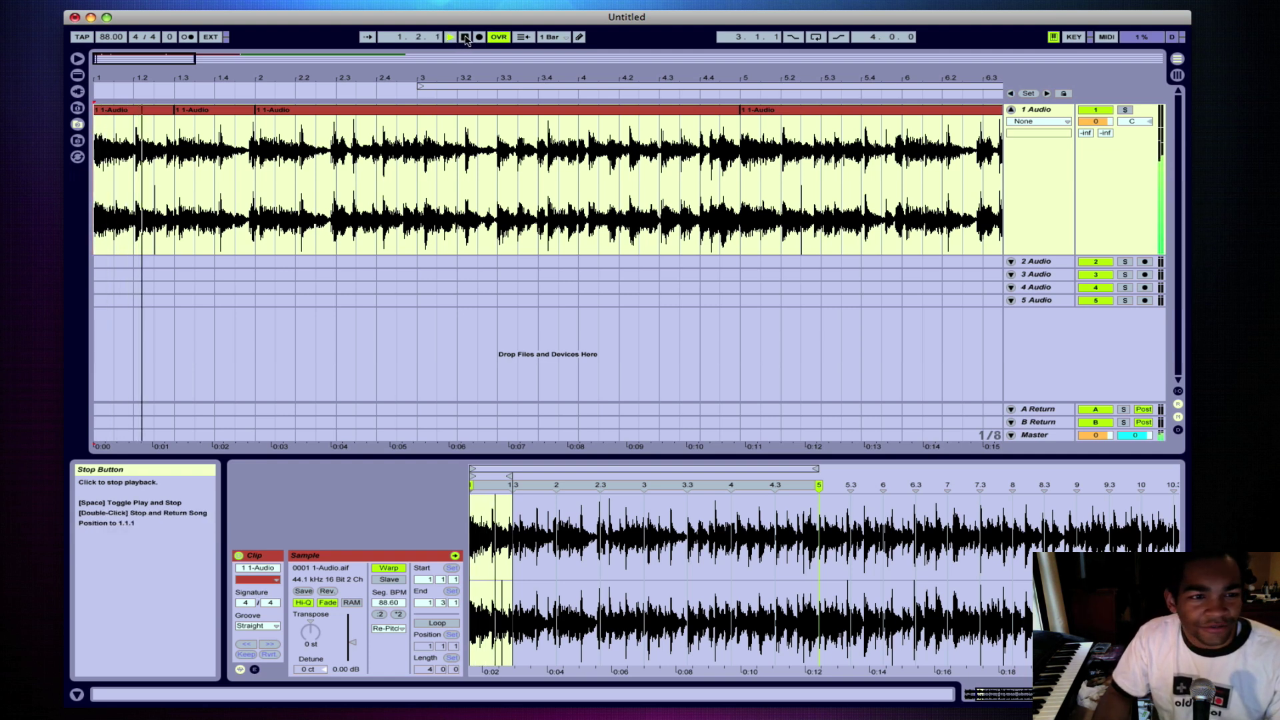